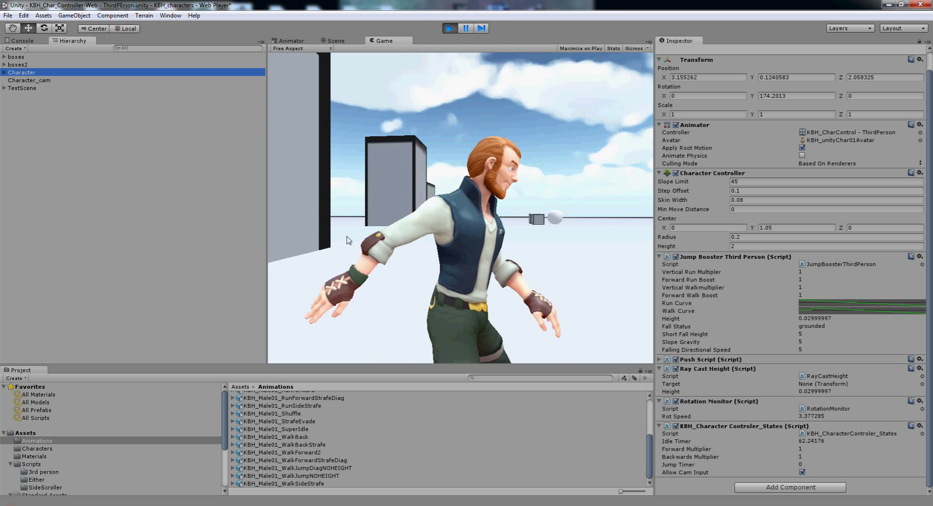
- Walk and turn the character through the test scene, and stop the play mode
{"action": "key", "text": "w"}
{"action": "key", "text": "d"}
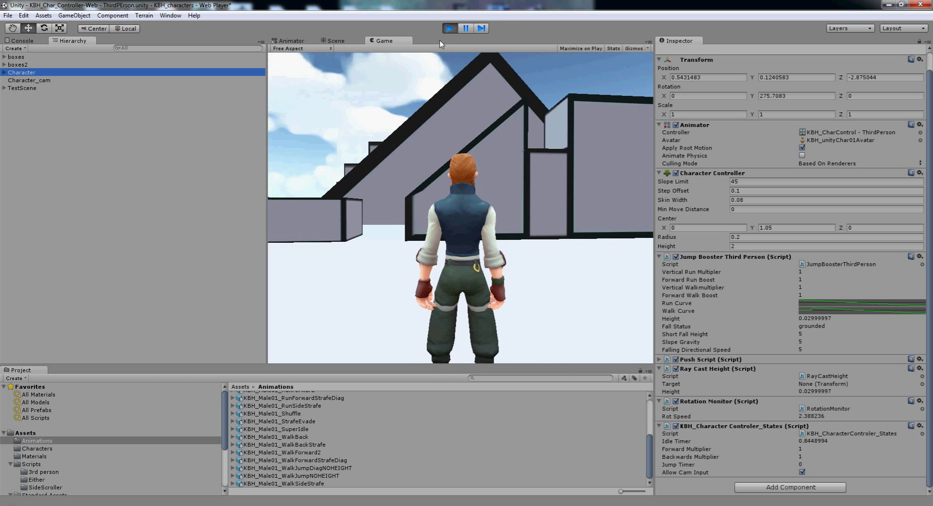
{"action": "left_click", "coordinate": [450, 29]}
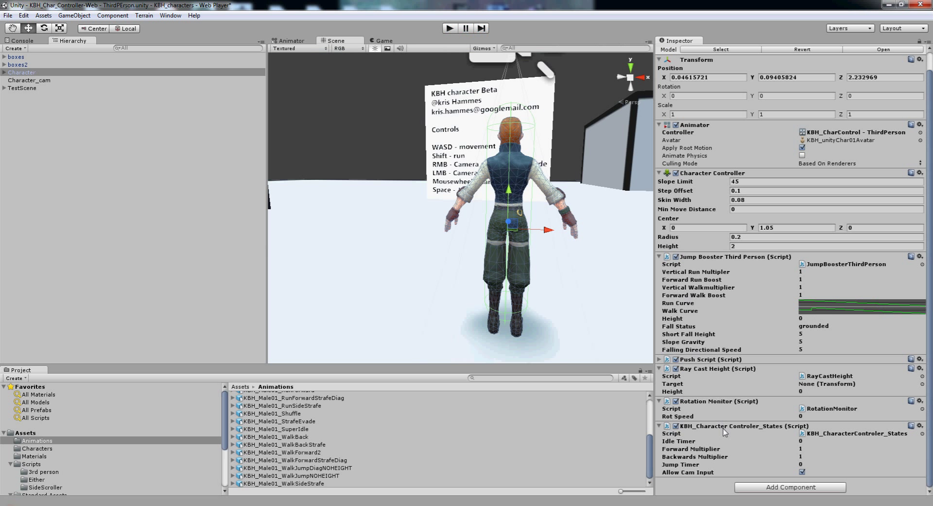
- Remove the KBH_Character Controler_States, Rotation Monitor, Ray Cast Height, Push Script and Jump Booster Third Person components from the Character
{"action": "right_click", "coordinate": [725, 427]}
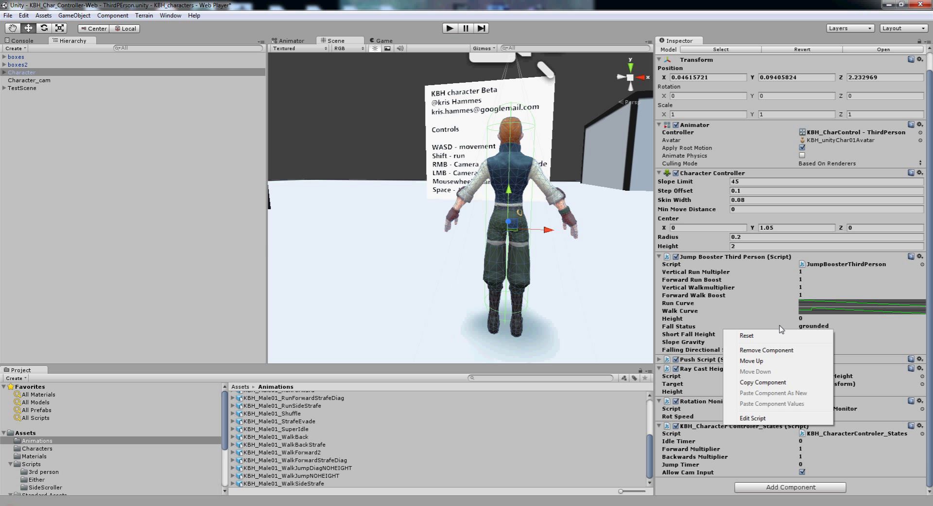
{"action": "left_click", "coordinate": [758, 350]}
{"action": "right_click", "coordinate": [703, 421]}
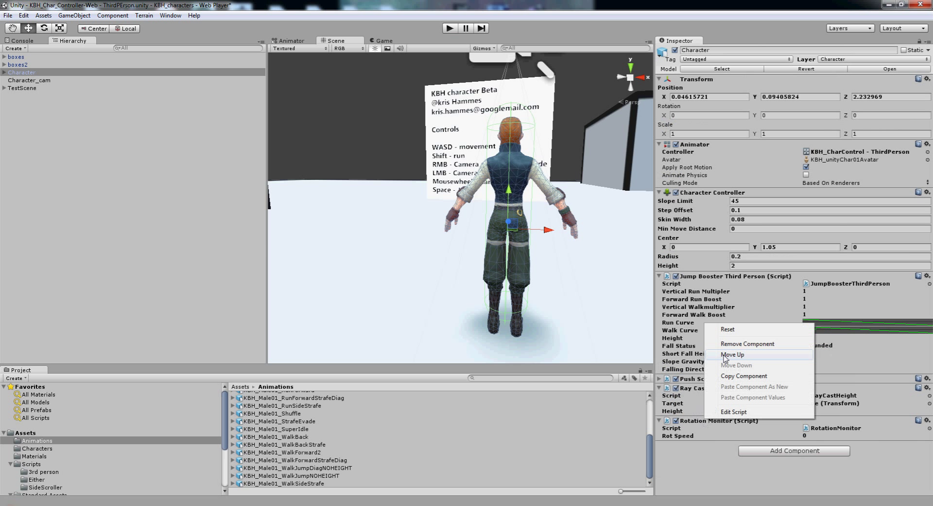
{"action": "left_click", "coordinate": [739, 343]}
{"action": "right_click", "coordinate": [699, 387]}
{"action": "left_click", "coordinate": [742, 405]}
{"action": "right_click", "coordinate": [700, 379]}
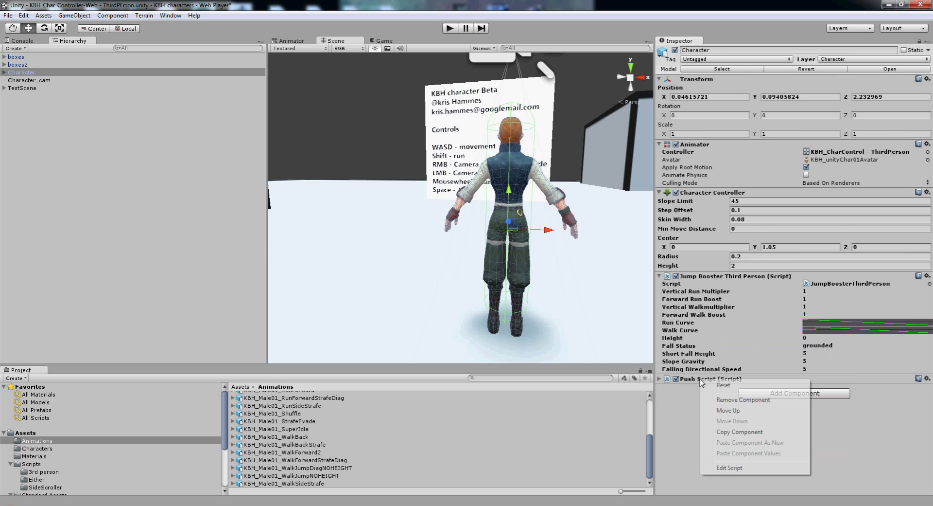
{"action": "left_click", "coordinate": [741, 396]}
{"action": "right_click", "coordinate": [698, 277]}
{"action": "left_click", "coordinate": [720, 298]}
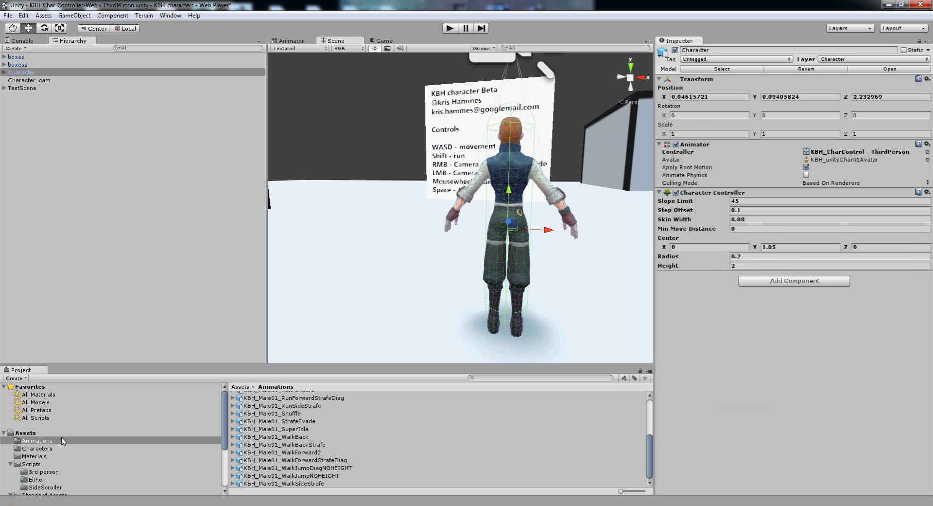
- Attach the KBH_CharacterControler_States script from the Scripts > 3rd person folder to the Character object
{"action": "left_click", "coordinate": [31, 463]}
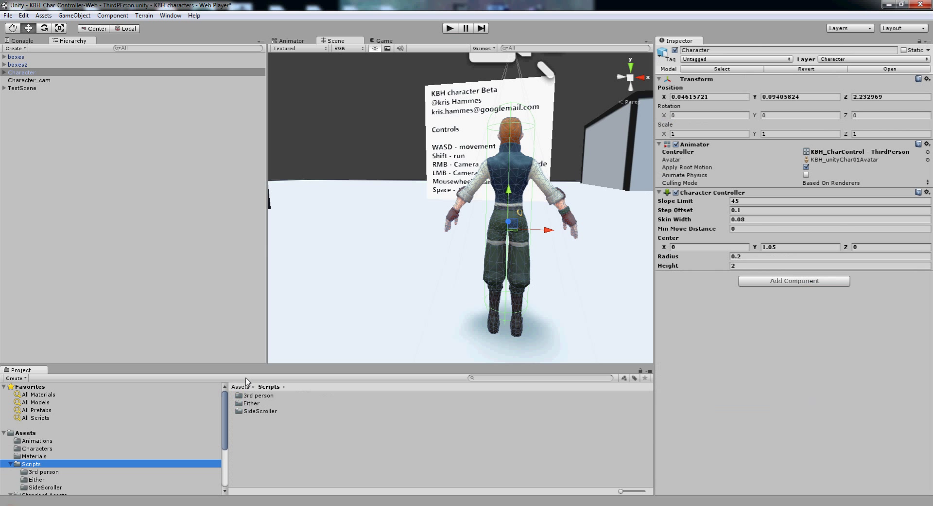
{"action": "double_click", "coordinate": [259, 395]}
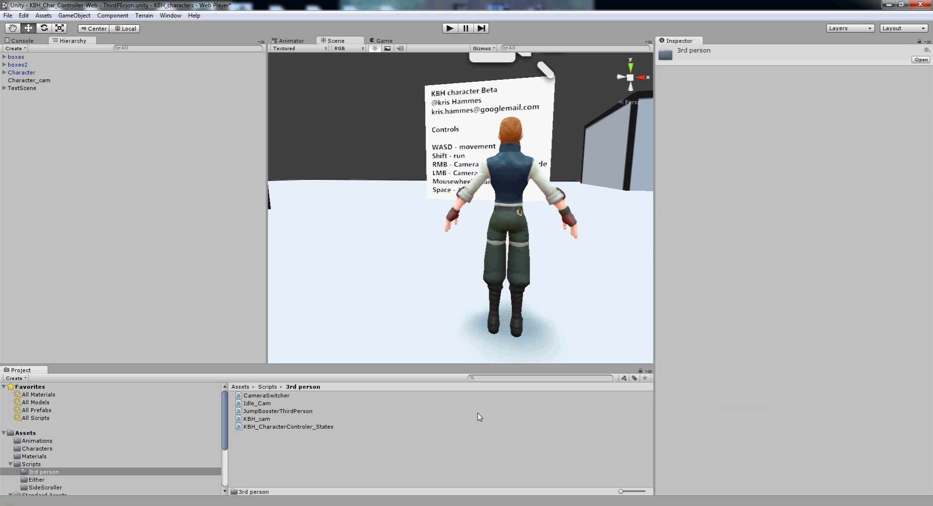
{"action": "left_click", "coordinate": [272, 426]}
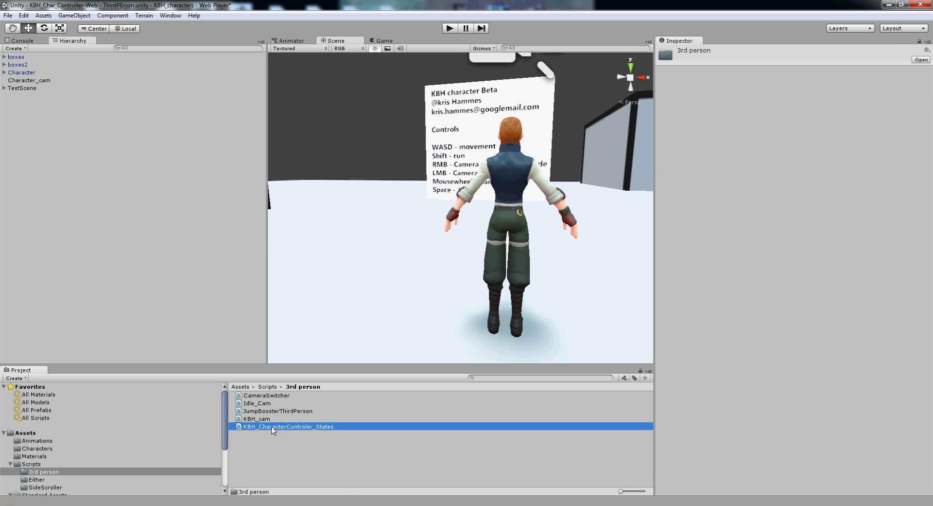
{"action": "left_click_drag", "start_coordinate": [272, 427], "coordinate": [25, 78]}
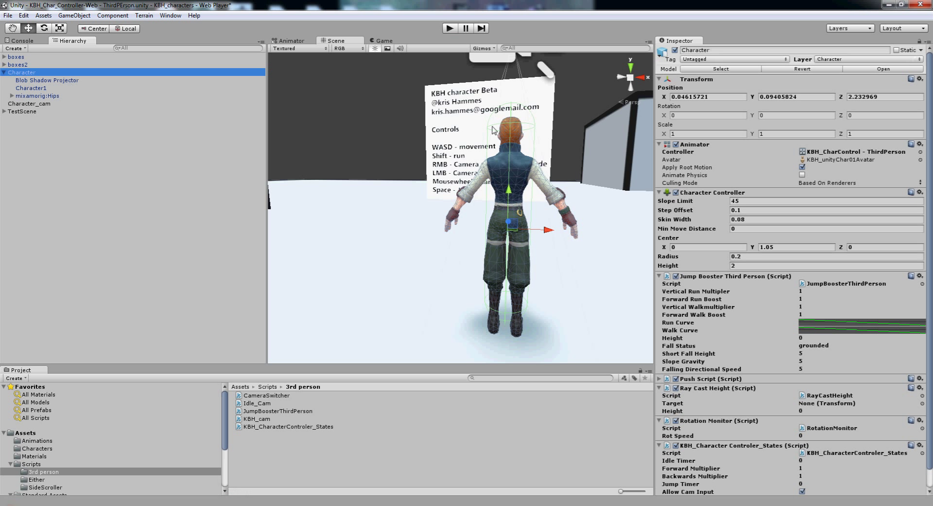
{"action": "scroll", "coordinate": [838, 260], "scroll_direction": "down", "scroll_amount": 1}
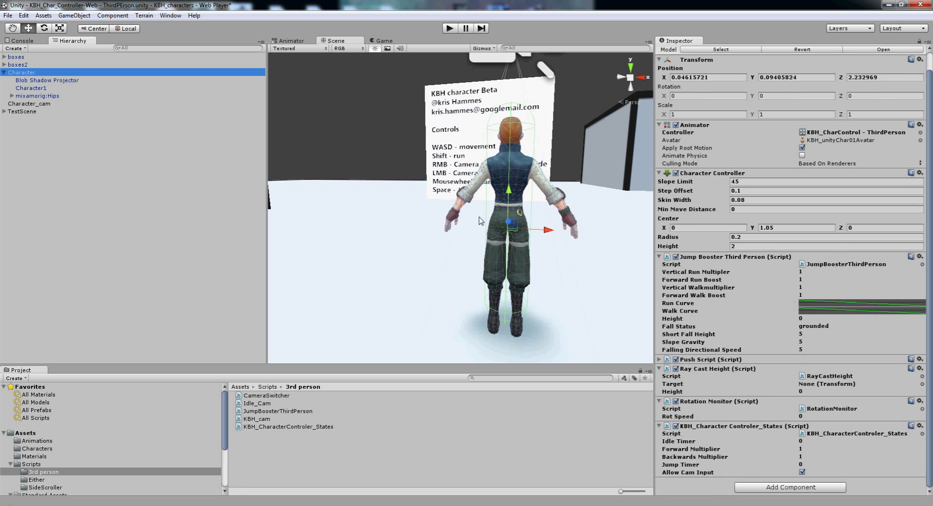
- Play the scene to test running and turning the character with the re-added scripts, and stop it
{"action": "left_click", "coordinate": [452, 28]}
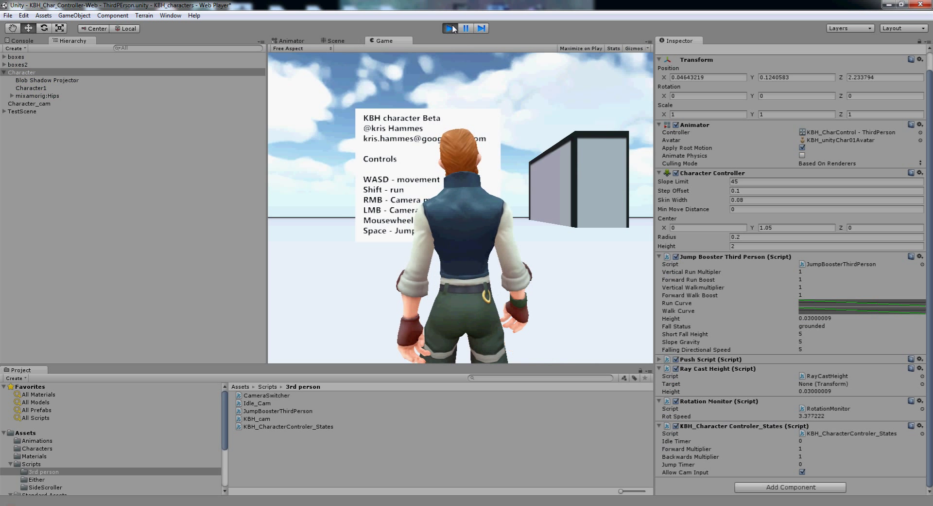
{"action": "key", "text": "shift+w"}
{"action": "key", "text": "d"}
{"action": "key", "text": "w"}
{"action": "key", "text": "d"}
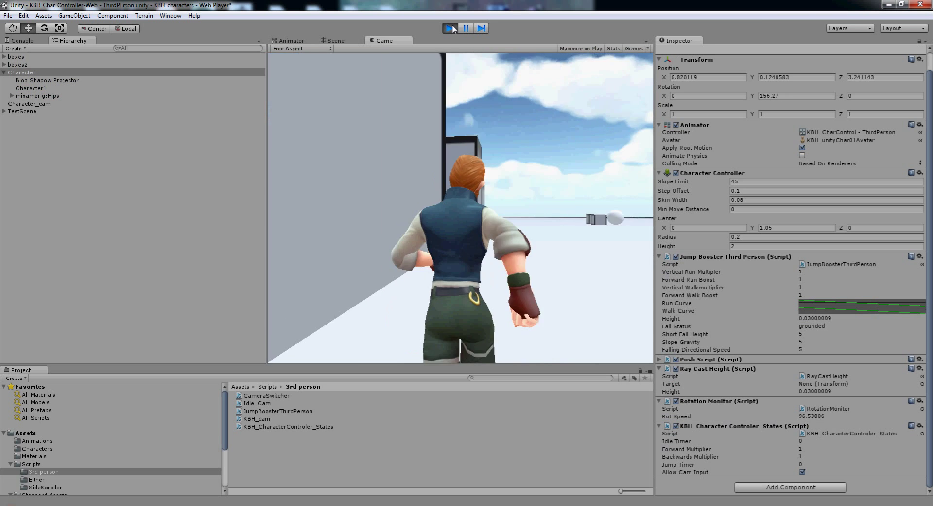
{"action": "left_click", "coordinate": [453, 27]}
- Play the scene again and run the character across the floor to the stepped blocks
{"action": "left_click", "coordinate": [453, 28]}
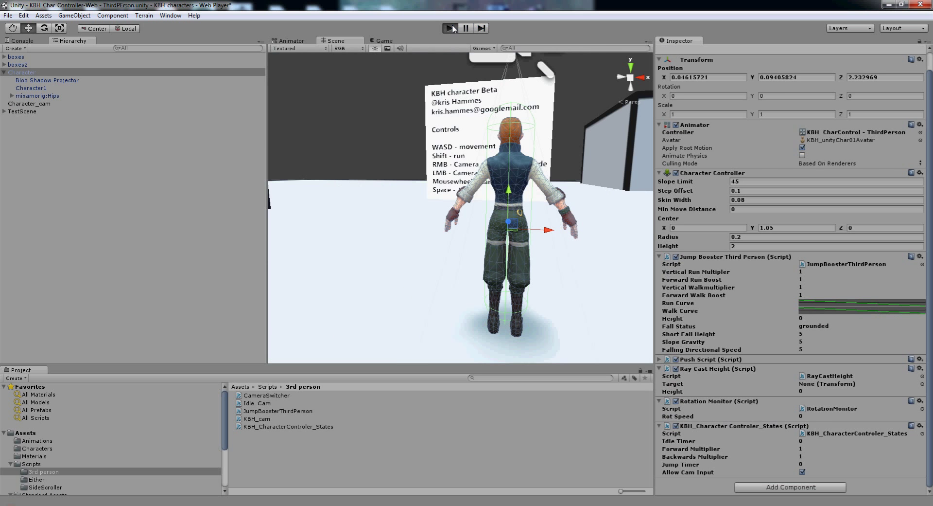
{"action": "key", "text": "w"}
{"action": "key", "text": "d"}
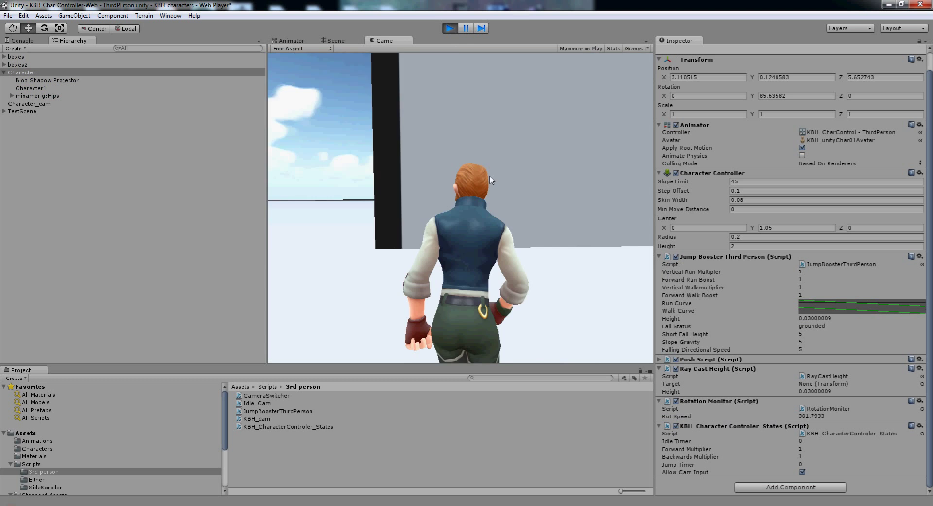
{"action": "key", "text": "w"}
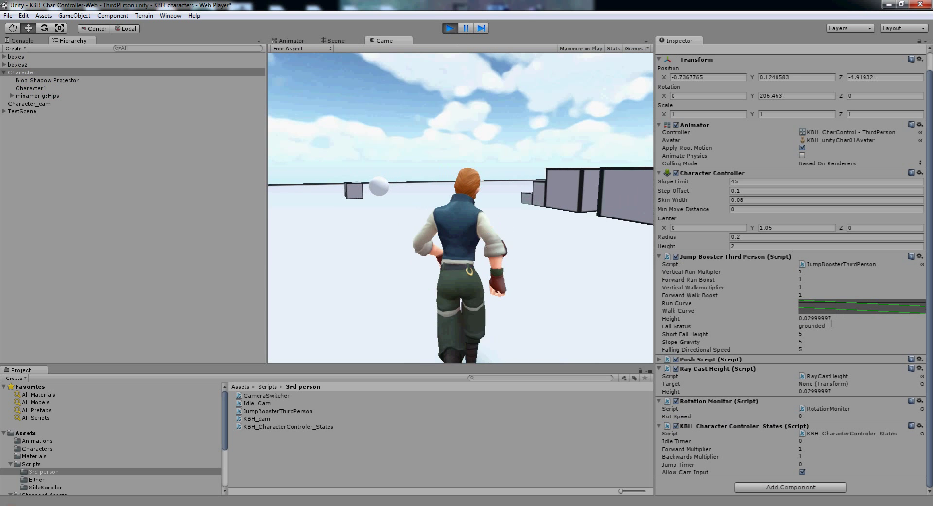
{"action": "key", "text": "w"}
{"action": "key", "text": "d"}
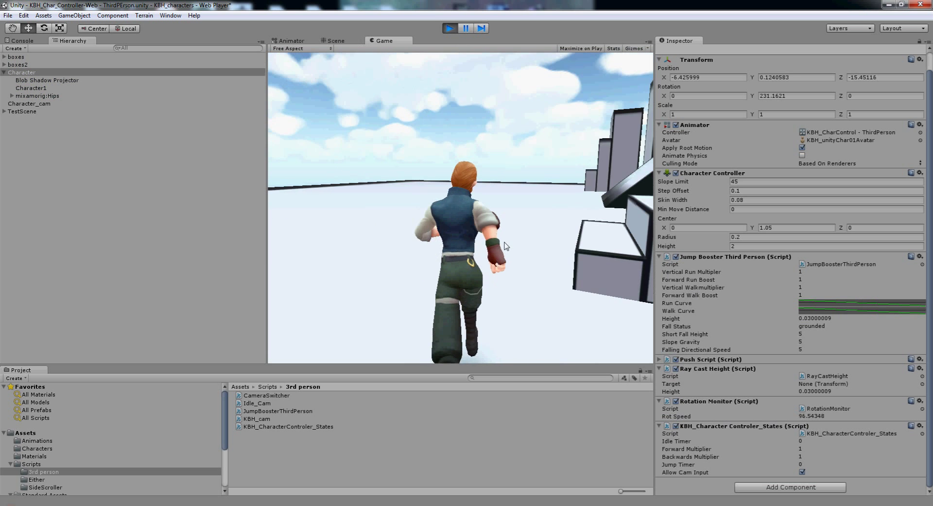
{"action": "key", "text": "w"}
{"action": "key", "text": "d"}
- Test jumping the character up the stepped blocks, walk back down to the floor, and stop the play mode
{"action": "key", "text": "space"}
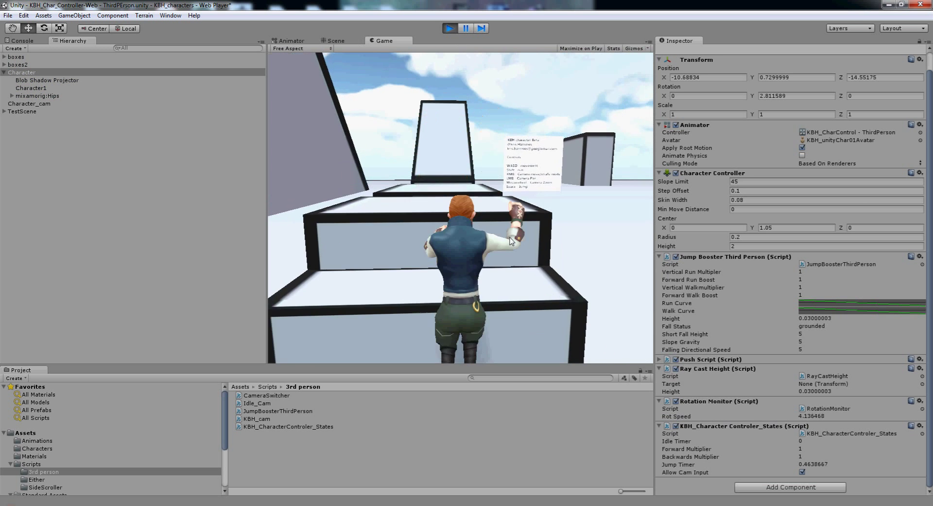
{"action": "key", "text": "space"}
{"action": "key", "text": "w"}
{"action": "key", "text": "d"}
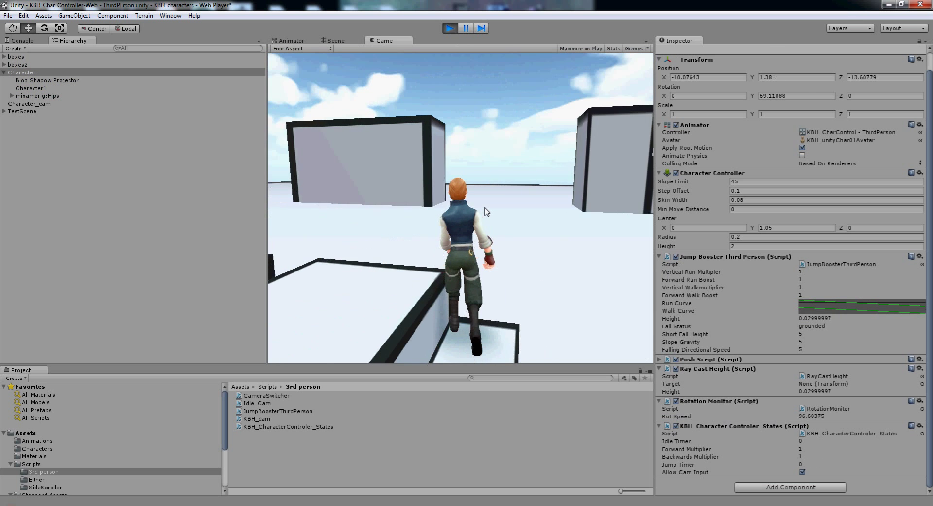
{"action": "key", "text": "w"}
{"action": "key", "text": "a"}
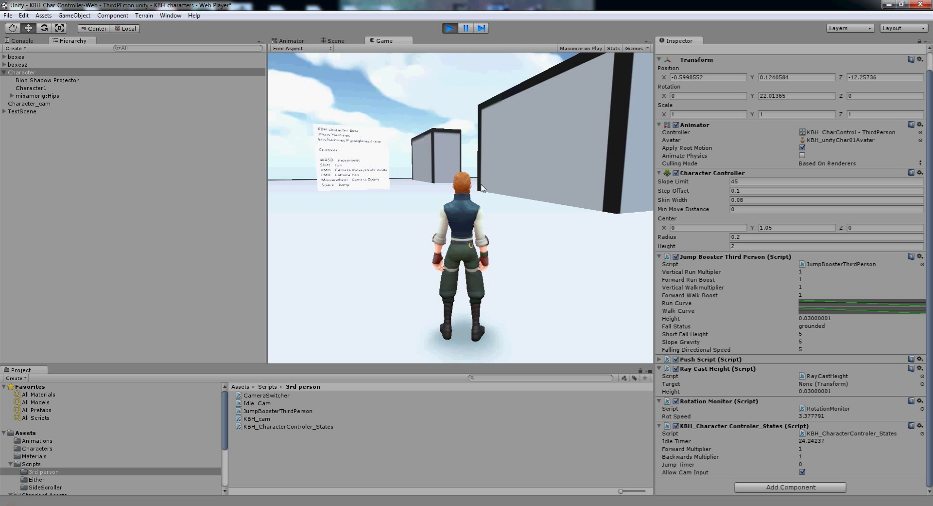
{"action": "left_click", "coordinate": [448, 28]}
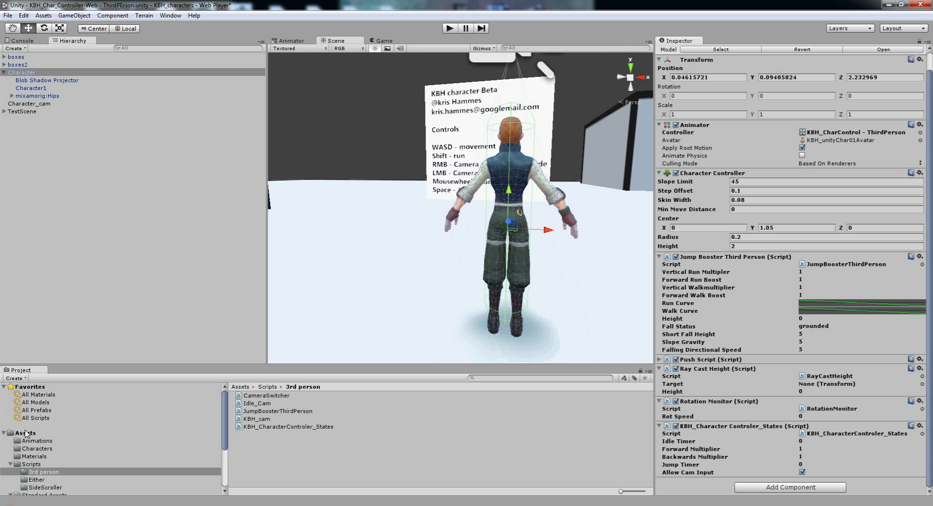
- Open the KBH_Male01_WalkJumpNOHEIGHT animation from the Animations folder and preview its clip
{"action": "left_click", "coordinate": [43, 441]}
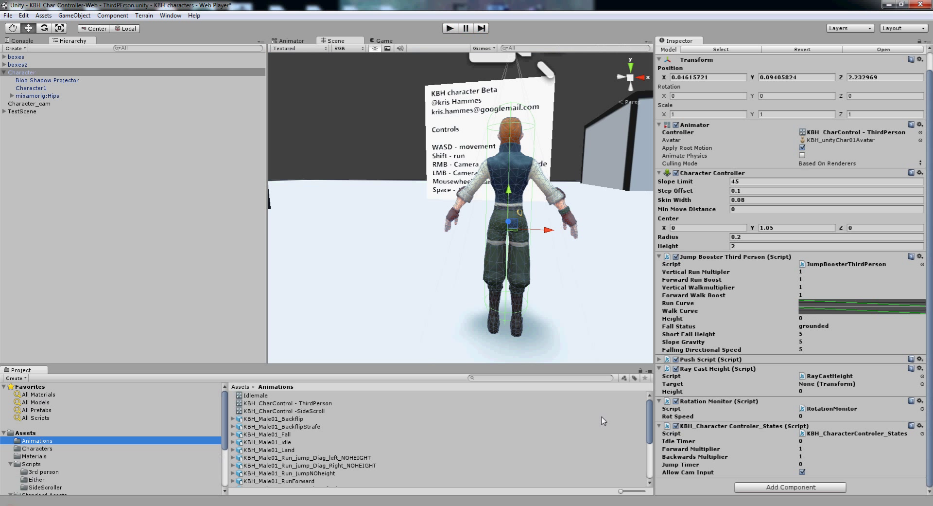
{"action": "left_click_drag", "start_coordinate": [650, 409], "coordinate": [652, 455]}
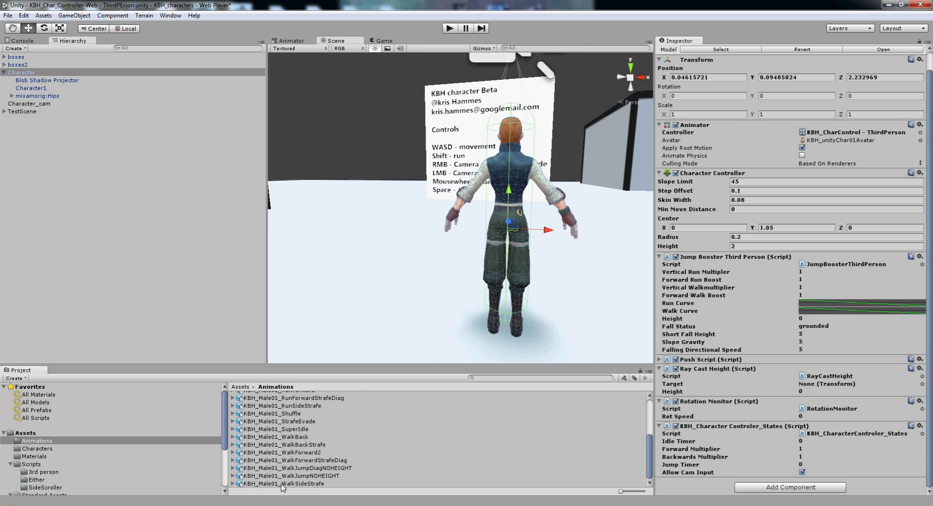
{"action": "left_click", "coordinate": [310, 475]}
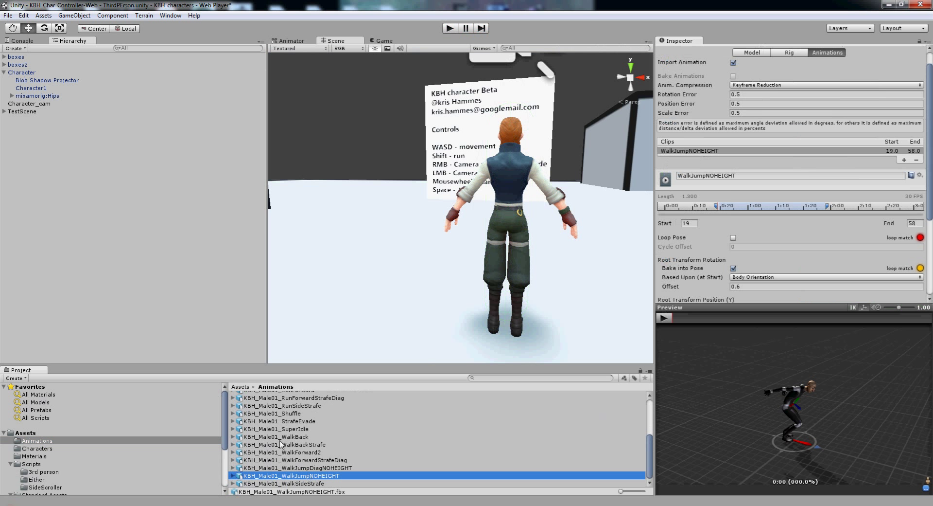
{"action": "left_click", "coordinate": [662, 319]}
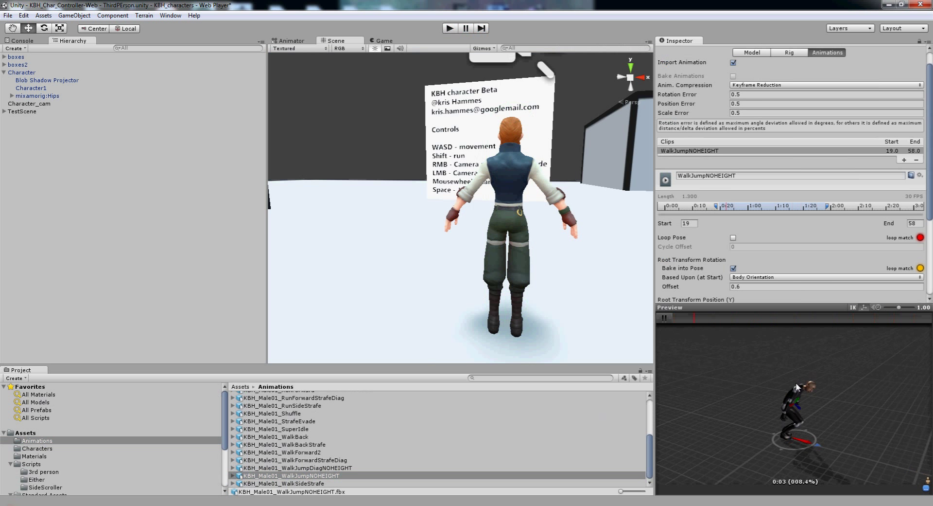
{"action": "left_click", "coordinate": [664, 319]}
{"action": "left_click", "coordinate": [664, 318]}
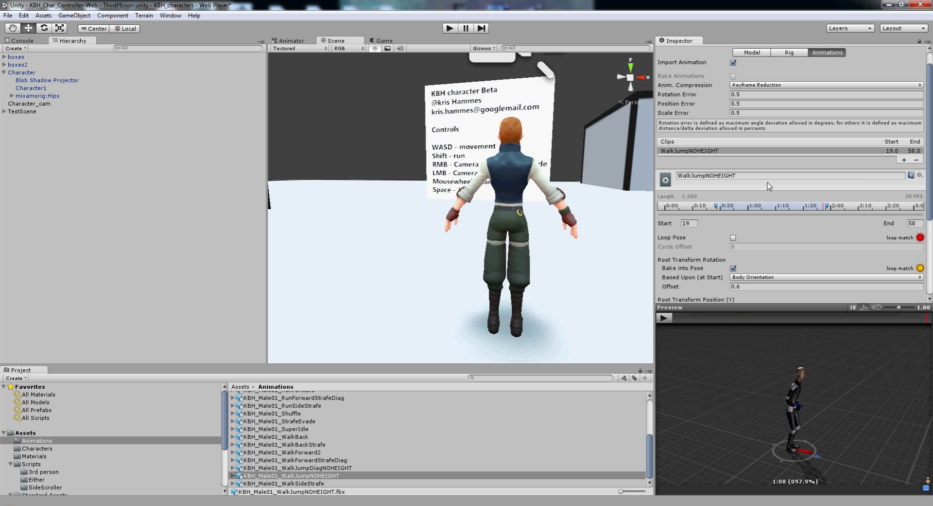
- Extend the WalkJumpNOHEIGHT clip's start to frame 0 and preview the full jump
{"action": "left_click_drag", "start_coordinate": [716, 206], "coordinate": [667, 210]}
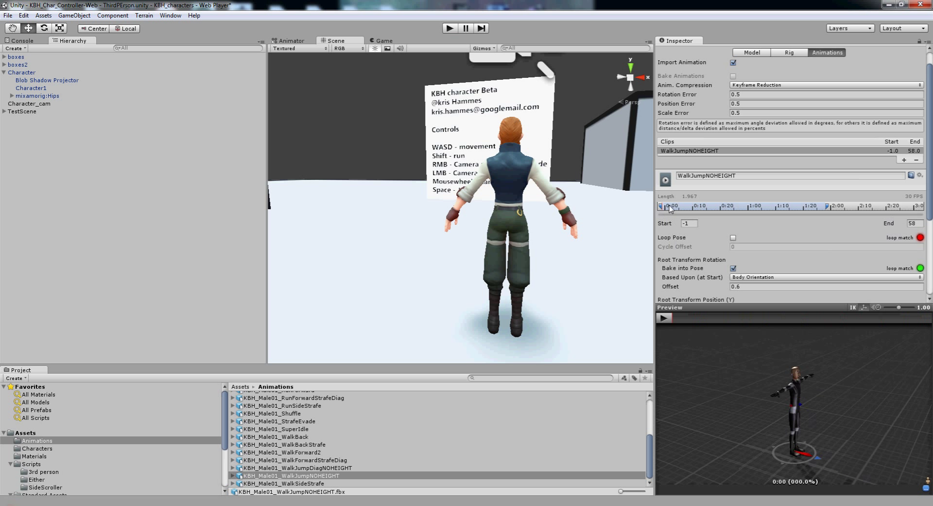
{"action": "left_click_drag", "start_coordinate": [666, 207], "coordinate": [667, 207]}
{"action": "left_click", "coordinate": [664, 317]}
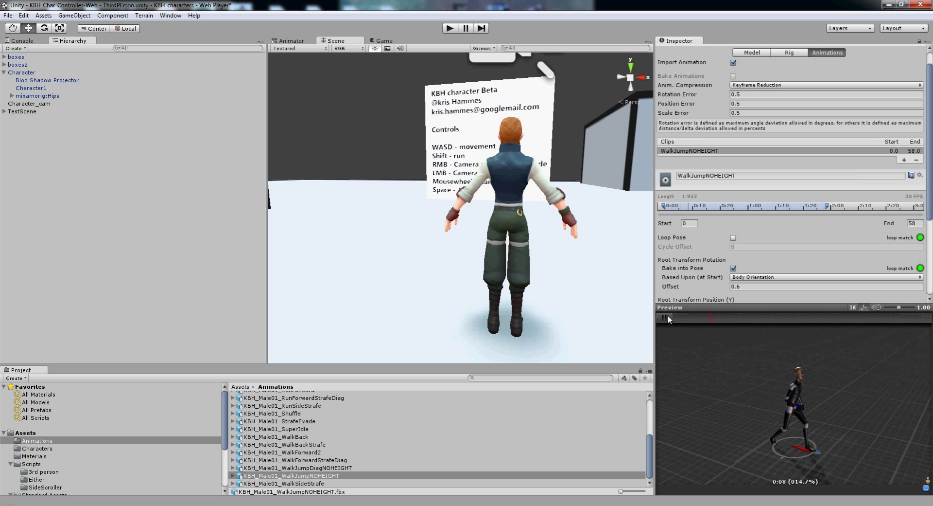
{"action": "left_click", "coordinate": [666, 318]}
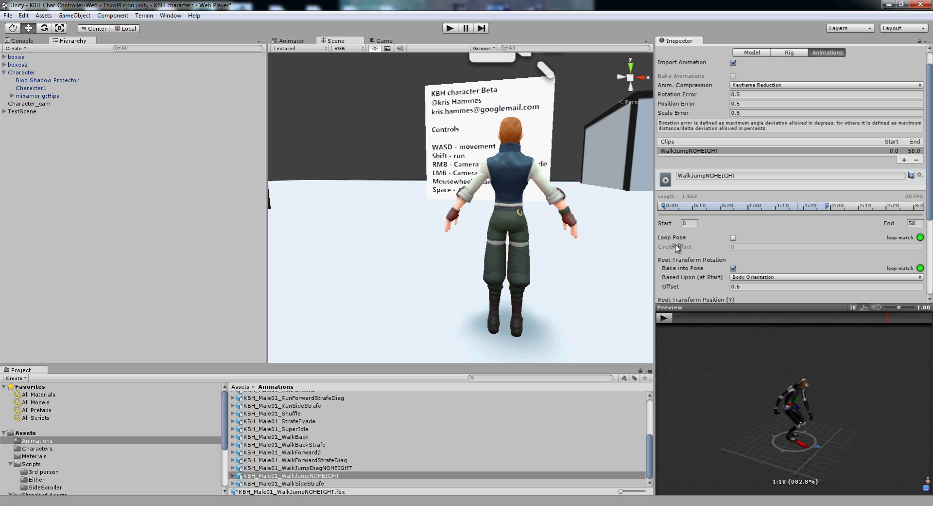
- Set the WalkJumpNOHEIGHT clip's start frame to 10 and apply the import settings
{"action": "left_click", "coordinate": [691, 224]}
{"action": "type", "text": "10"}
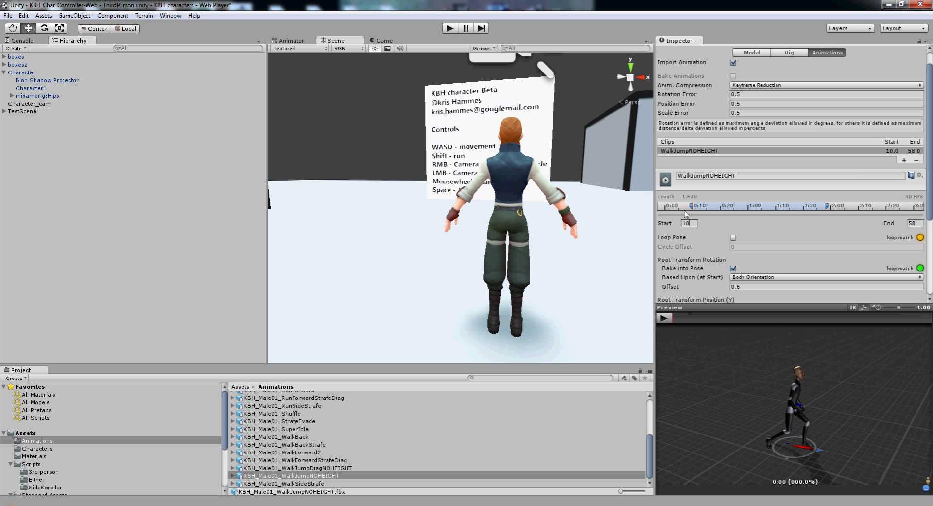
{"action": "scroll", "coordinate": [745, 208], "scroll_direction": "down", "scroll_amount": 5}
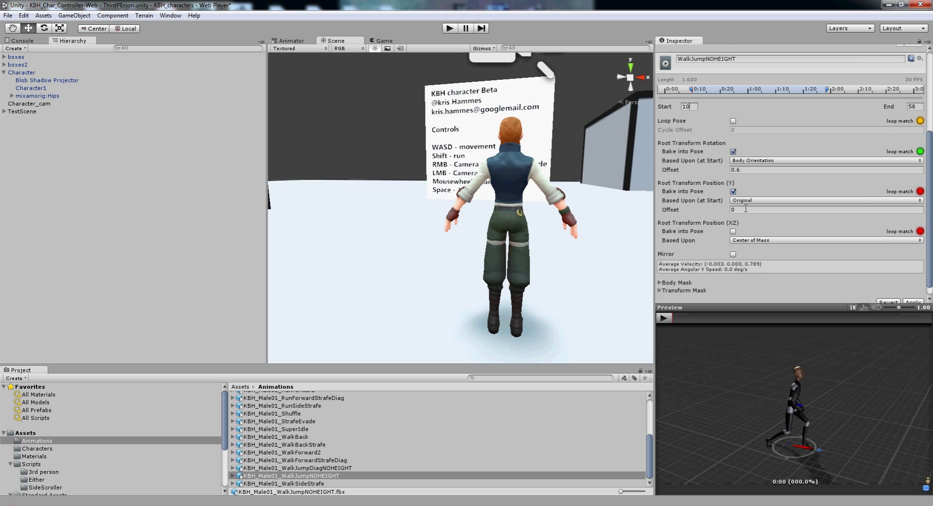
{"action": "scroll", "coordinate": [745, 208], "scroll_direction": "down", "scroll_amount": 1}
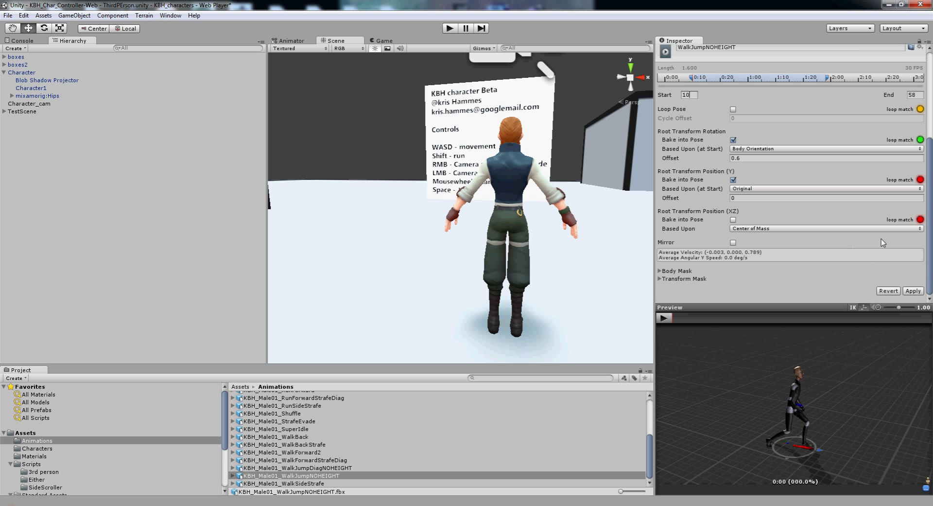
{"action": "left_click", "coordinate": [914, 291]}
- Play the scene and make the character jump while walking to test the retimed clip
{"action": "left_click", "coordinate": [451, 28]}
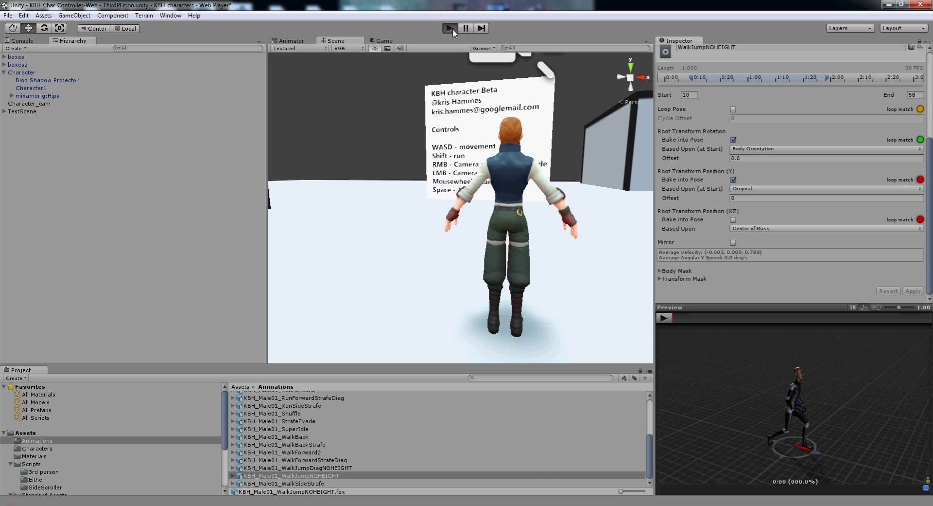
{"action": "key", "text": "w"}
{"action": "right_click_drag", "start_coordinate": [433, 209], "coordinate": [680, 275]}
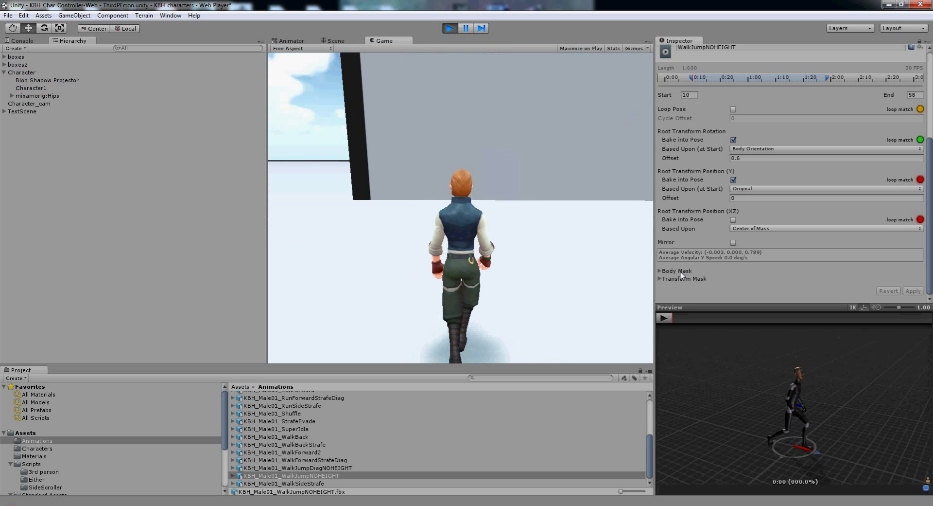
{"action": "key", "text": "space"}
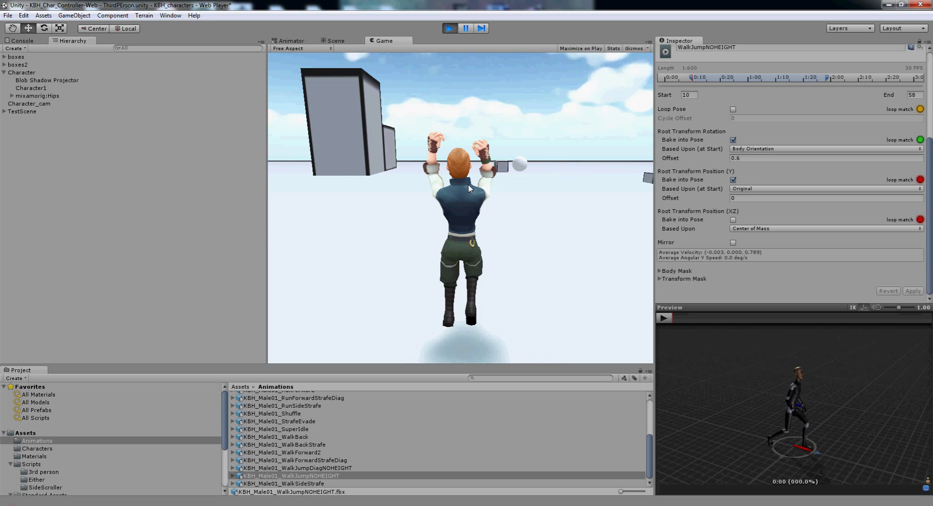
- Steer the character around the test scene, jumping on the move and standing still to check the jump animation
{"action": "key", "text": "space"}
{"action": "key", "text": "a"}
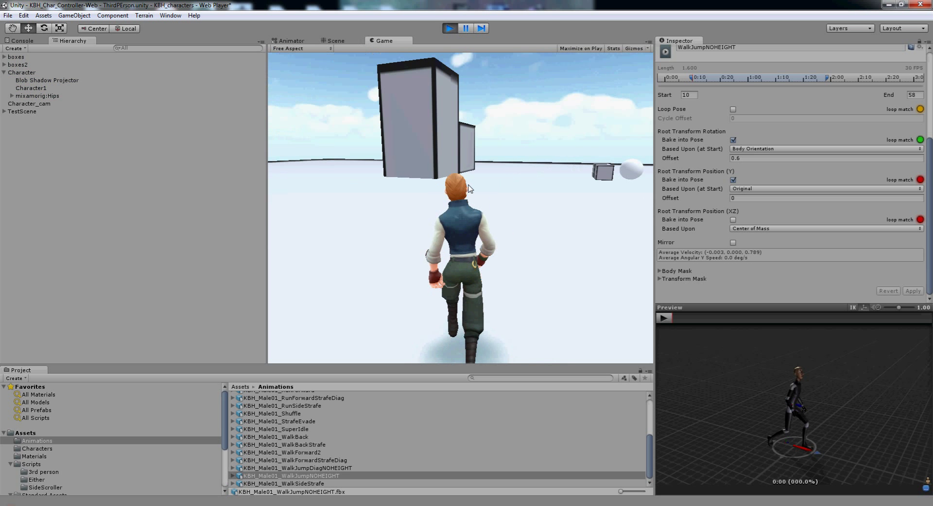
{"action": "key", "text": "a"}
{"action": "key", "text": "space"}
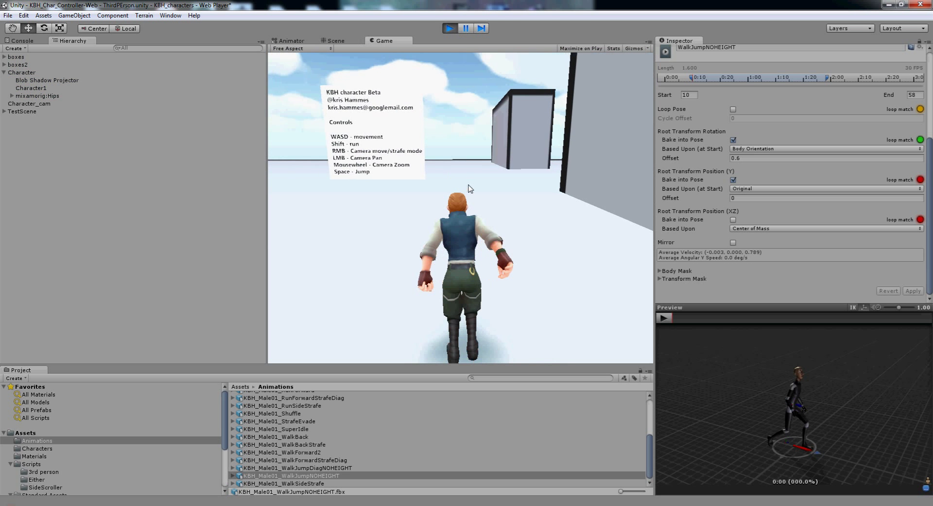
{"action": "key", "text": "space"}
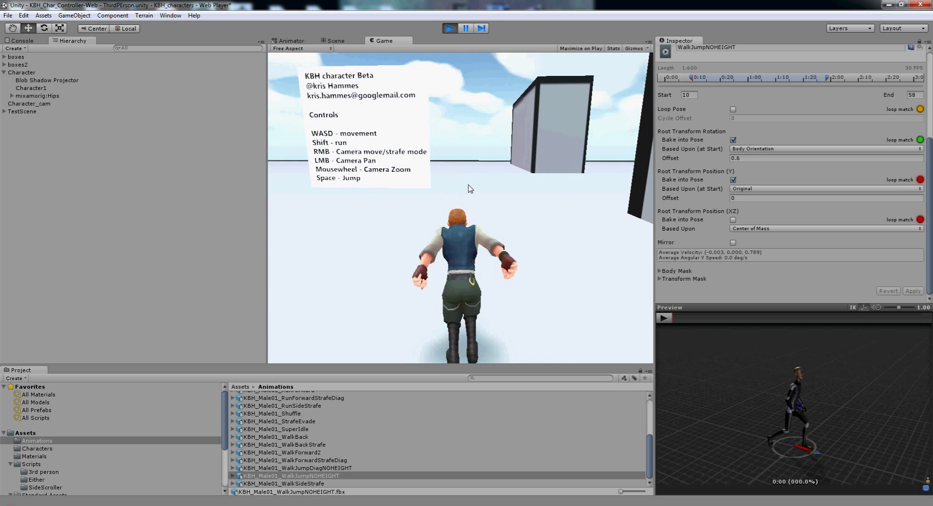
{"action": "key", "text": "d"}
{"action": "key", "text": "w"}
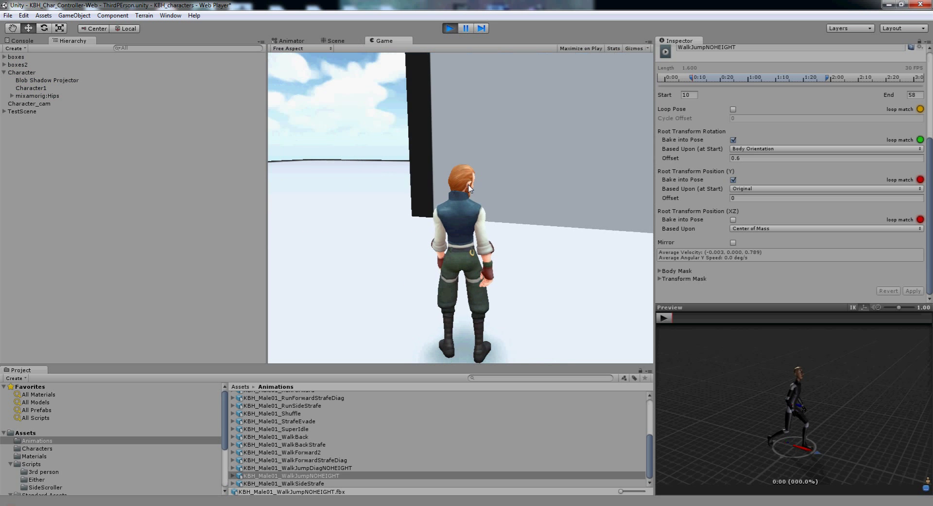
{"action": "key", "text": "d"}
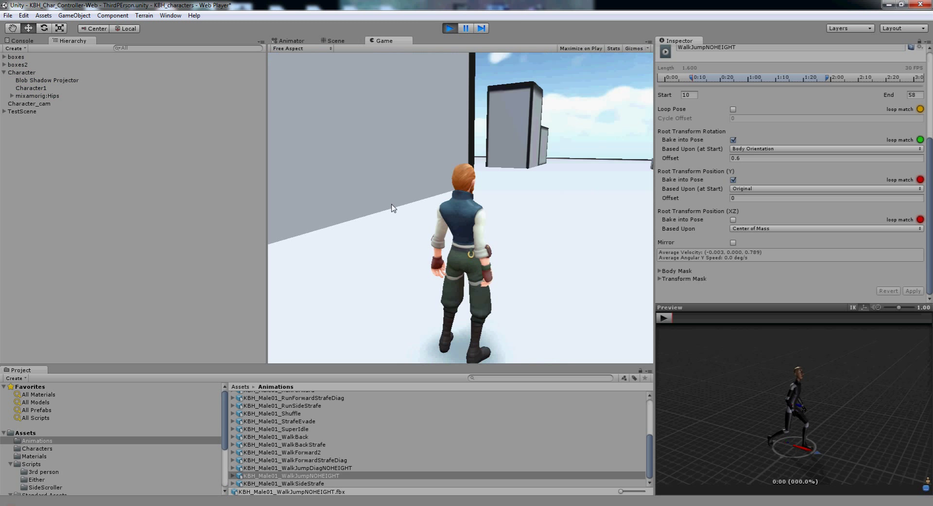
{"action": "key", "text": "w"}
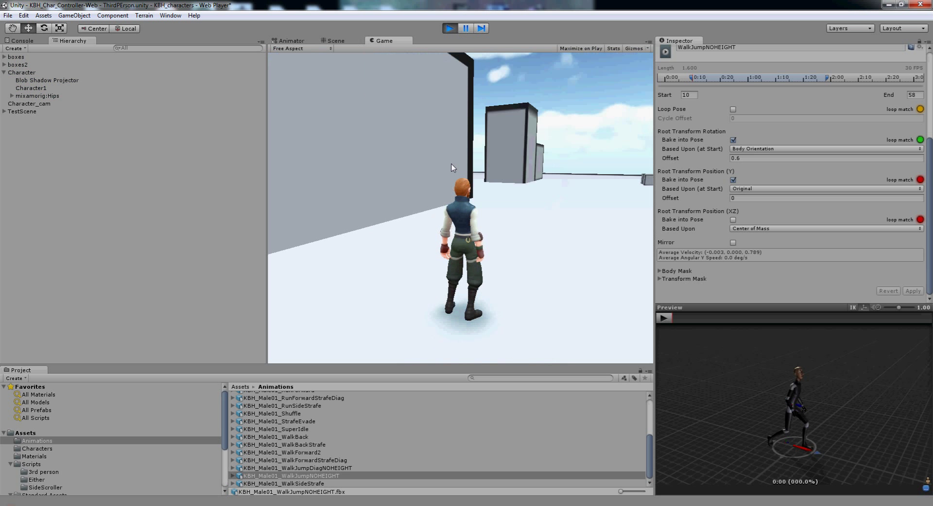
- Walk and jump the character repeatedly while viewing it from the side, and stop playing the scene
{"action": "key", "text": "d"}
{"action": "key", "text": "space"}
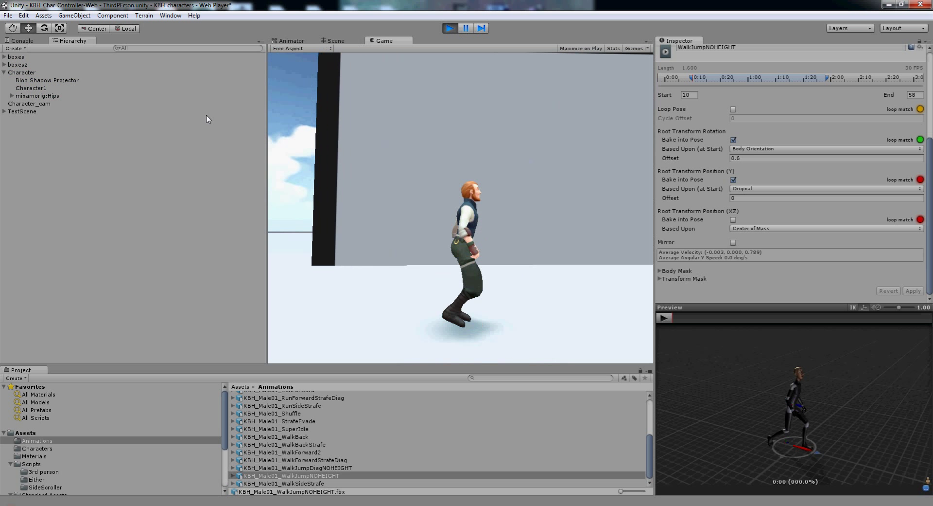
{"action": "key", "text": "space"}
{"action": "key", "text": "w"}
{"action": "key", "text": "space"}
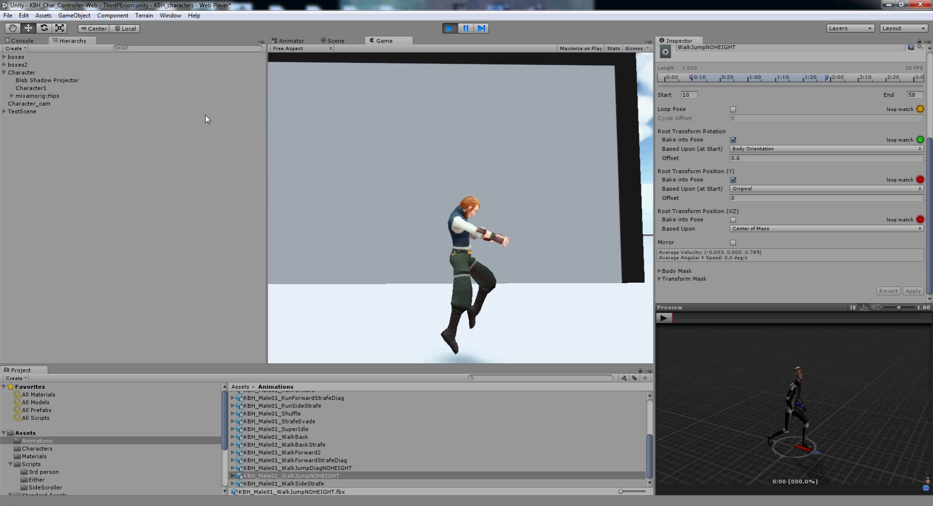
{"action": "key", "text": "space"}
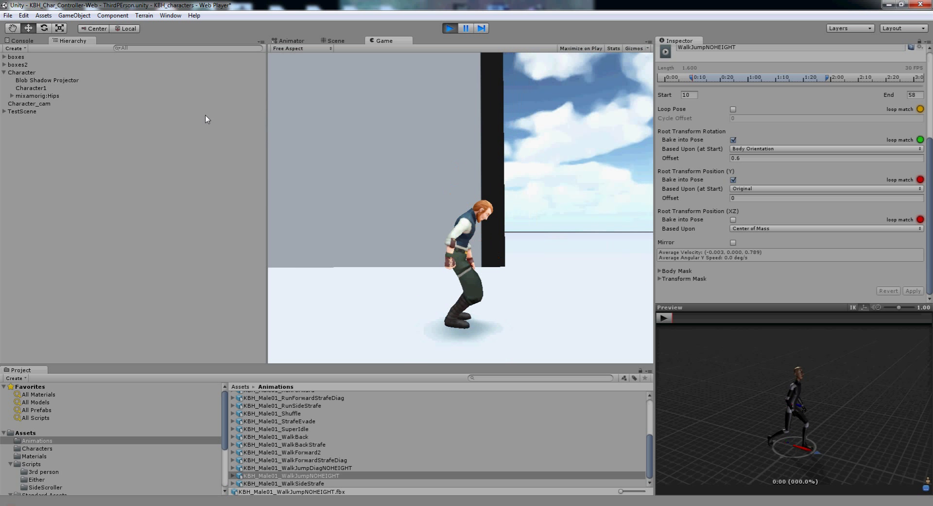
{"action": "key", "text": "space"}
{"action": "key", "text": "space"}
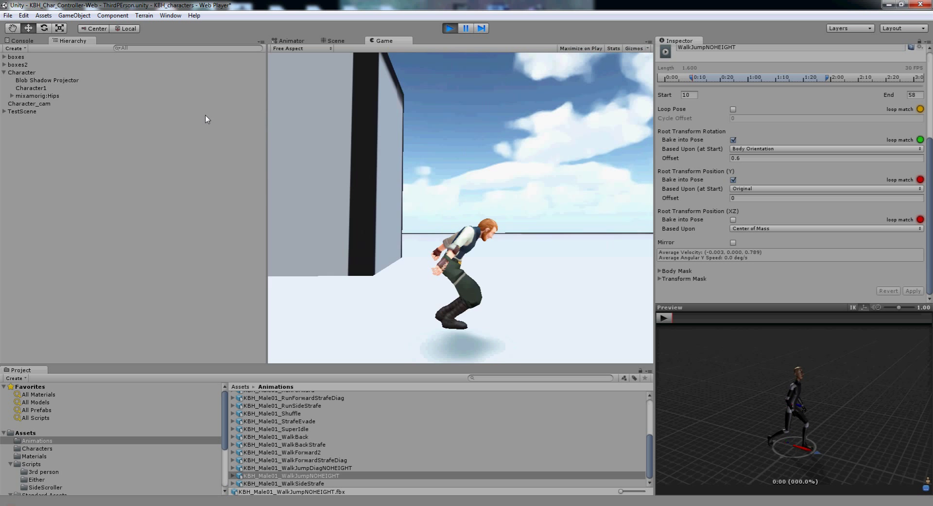
{"action": "key", "text": "space"}
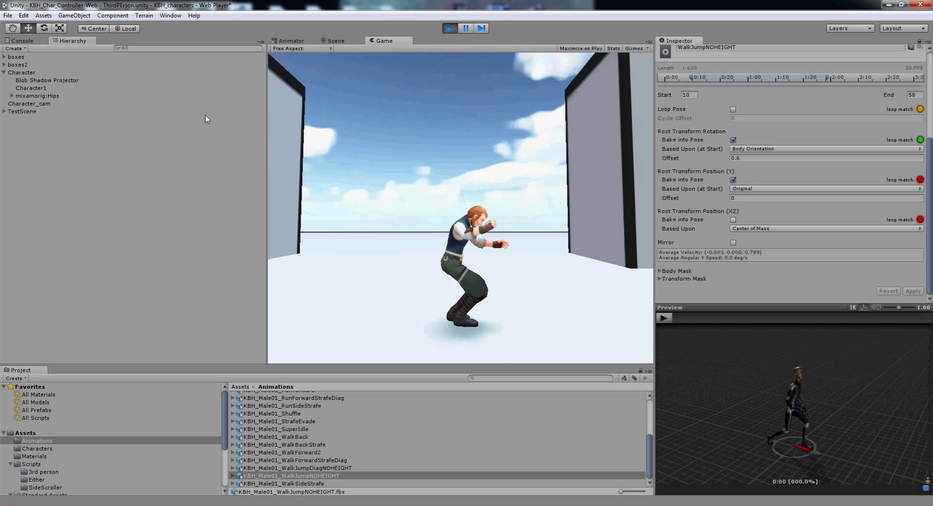
{"action": "key", "text": "space"}
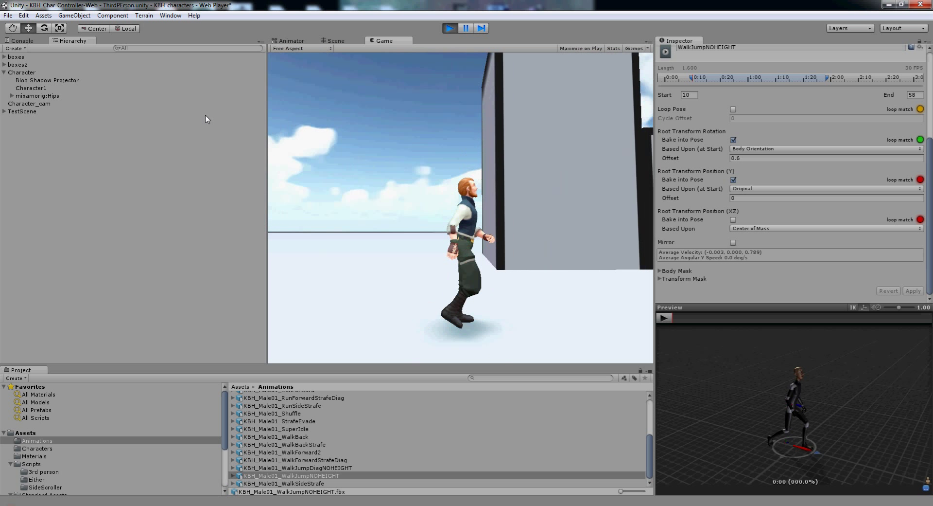
{"action": "key", "text": "space"}
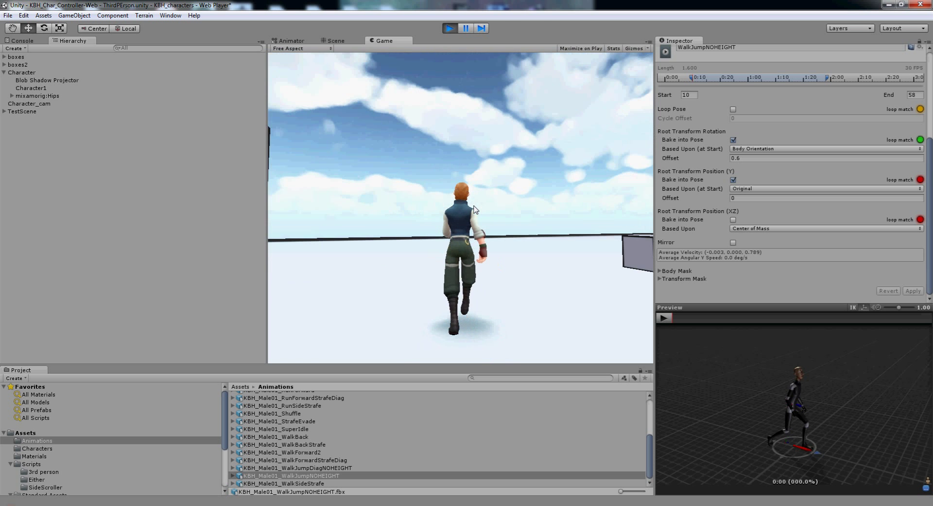
{"action": "key", "text": "d"}
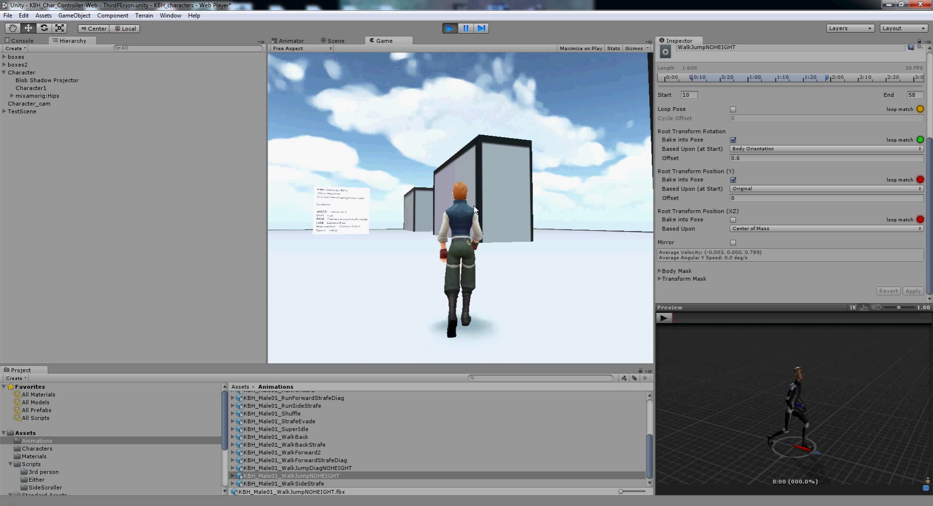
{"action": "key", "text": "a"}
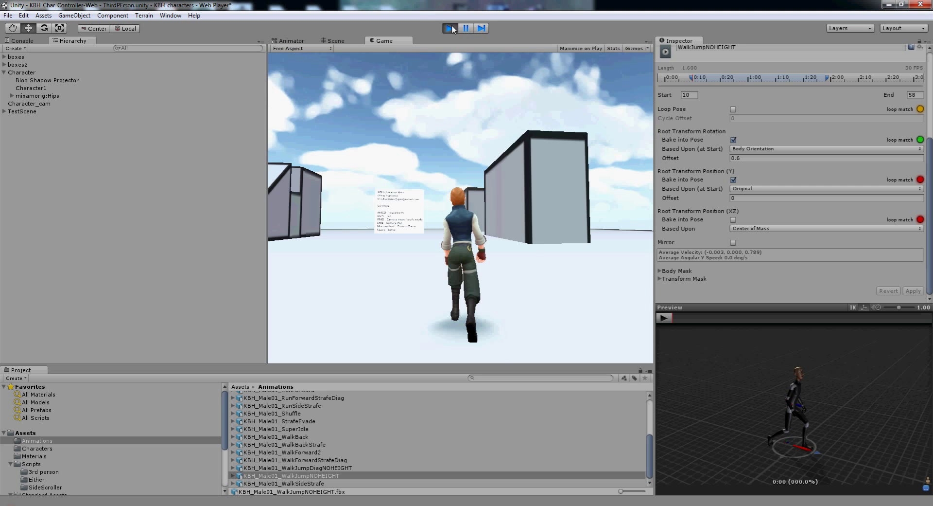
{"action": "left_click", "coordinate": [450, 29]}
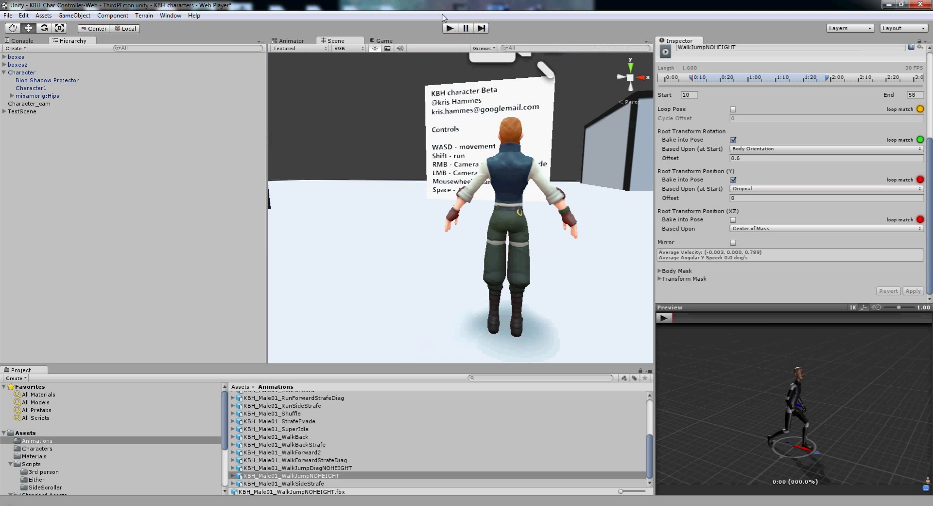
- Open the Walk Curve of the Character's Jump Booster Third Person script and lower its first key to 0
{"action": "left_click", "coordinate": [14, 73]}
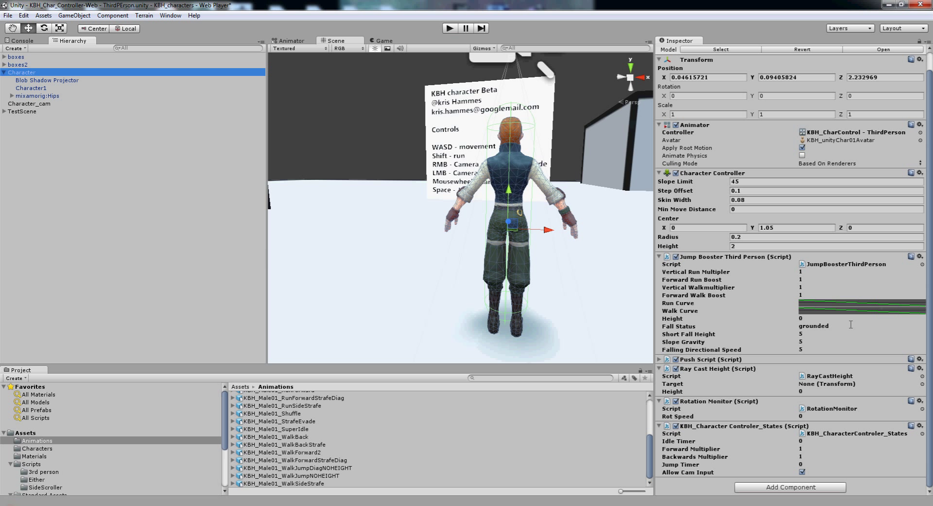
{"action": "left_click", "coordinate": [816, 311]}
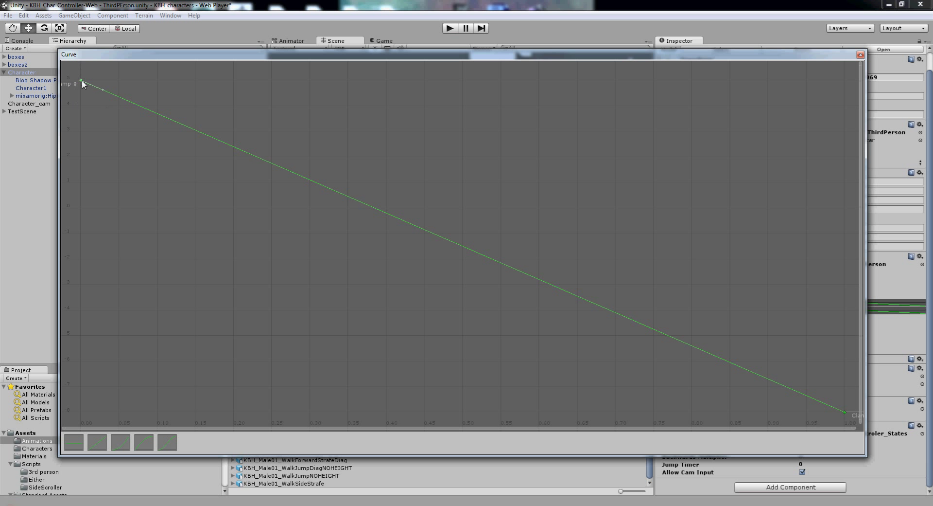
{"action": "left_click_drag", "start_coordinate": [82, 81], "coordinate": [81, 208]}
{"action": "scroll", "coordinate": [292, 243], "scroll_direction": "down", "scroll_amount": 2}
{"action": "left_click_drag", "start_coordinate": [600, 286], "coordinate": [597, 242], "text": "alt"}
{"action": "scroll", "coordinate": [578, 258], "scroll_direction": "down", "scroll_amount": 2}
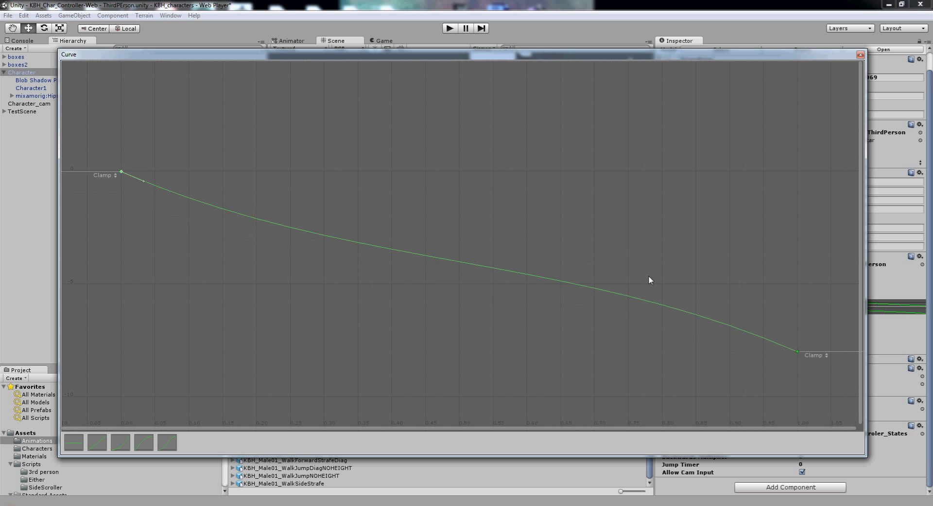
- Select both end keys of the walk curve and make their tangents linear
{"action": "left_click", "coordinate": [733, 304]}
{"action": "left_click_drag", "start_coordinate": [99, 106], "coordinate": [827, 394]}
{"action": "right_click", "coordinate": [120, 170]}
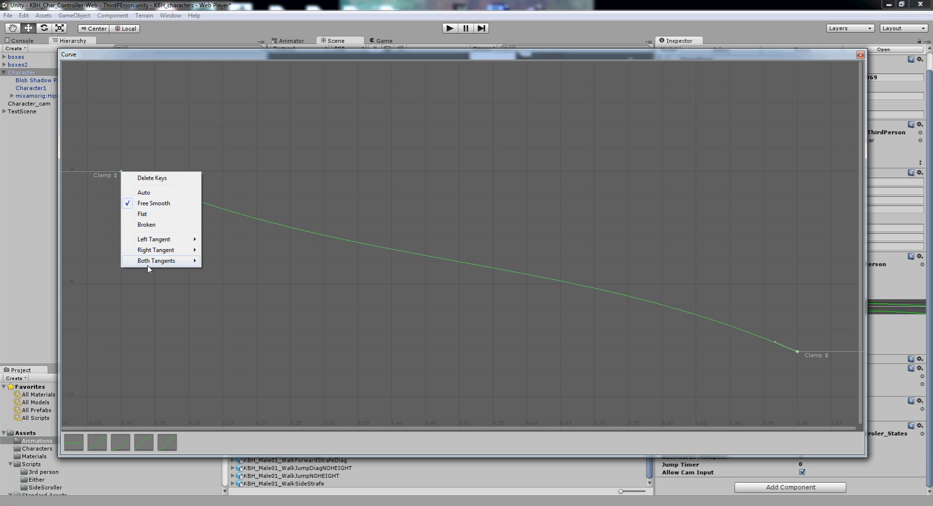
{"action": "mouse_move", "coordinate": [147, 264]}
{"action": "left_click", "coordinate": [106, 271]}
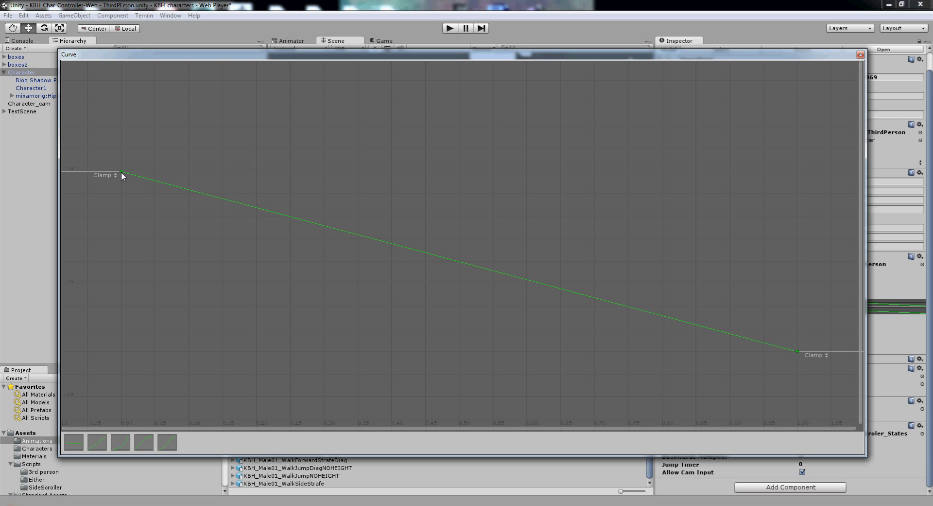
- Add a key near the start of the walk curve and place it at time 0.1 with value 0
{"action": "right_click", "coordinate": [223, 197]}
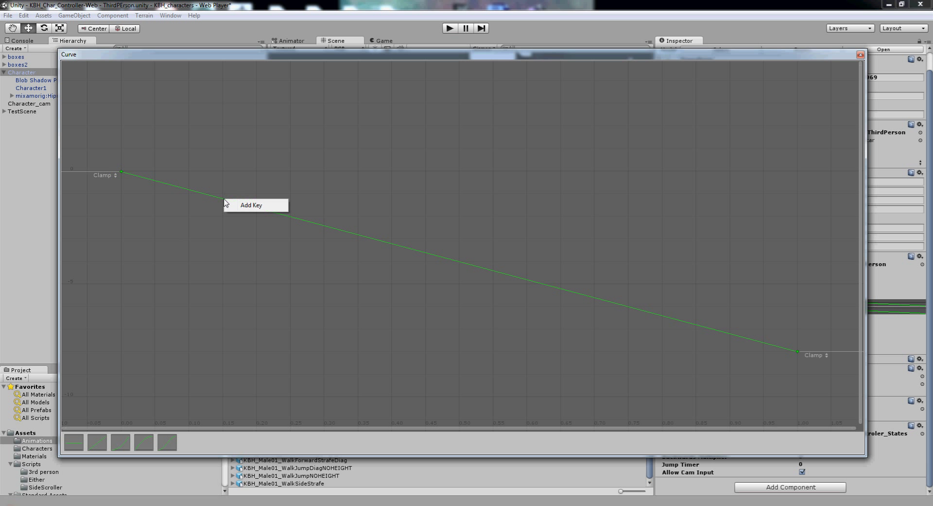
{"action": "left_click", "coordinate": [239, 203]}
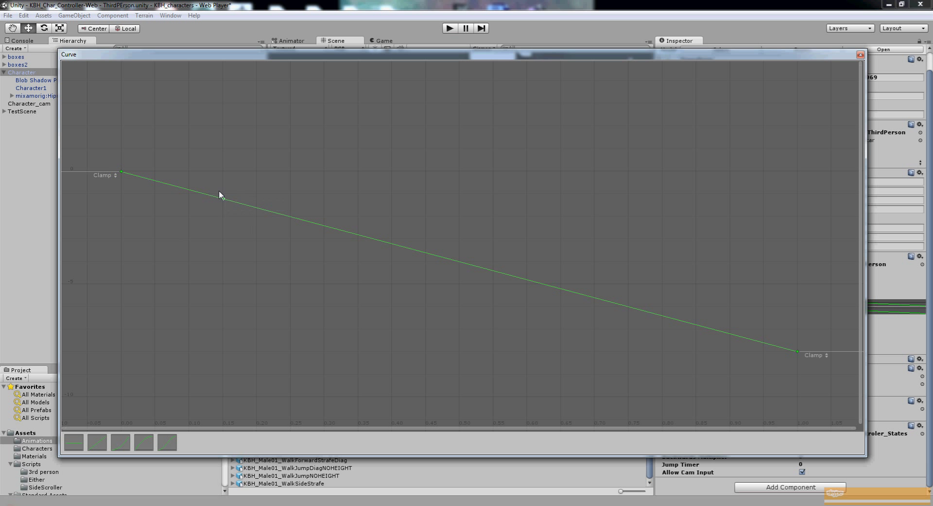
{"action": "left_click_drag", "start_coordinate": [223, 198], "coordinate": [190, 171]}
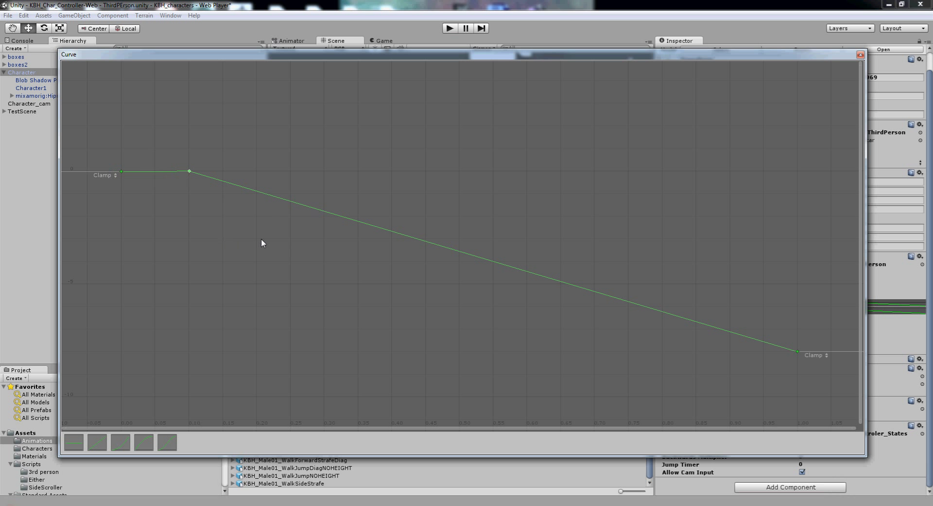
- Add another key just after 0.1, raise it to value 5 at time 0.1, and close the curve editor
{"action": "middle_click_drag", "start_coordinate": [261, 238], "coordinate": [310, 267]}
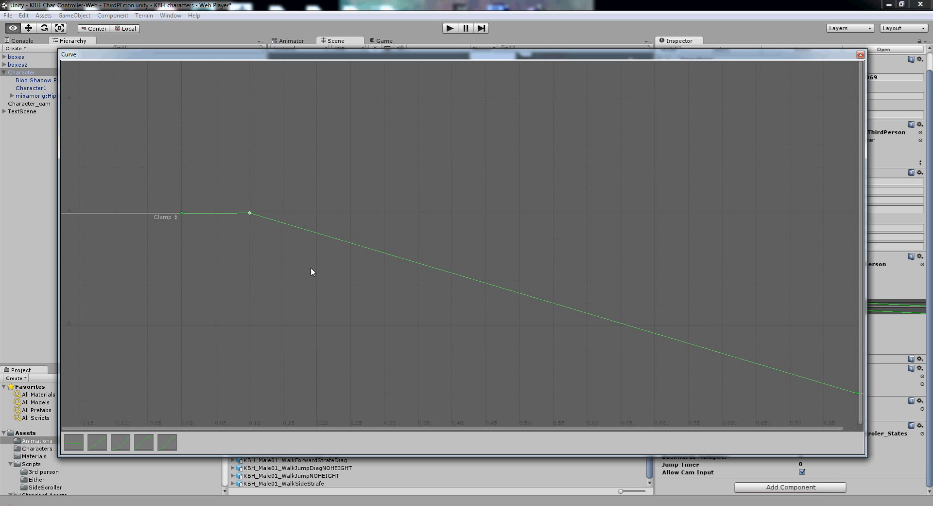
{"action": "right_click", "coordinate": [259, 216]}
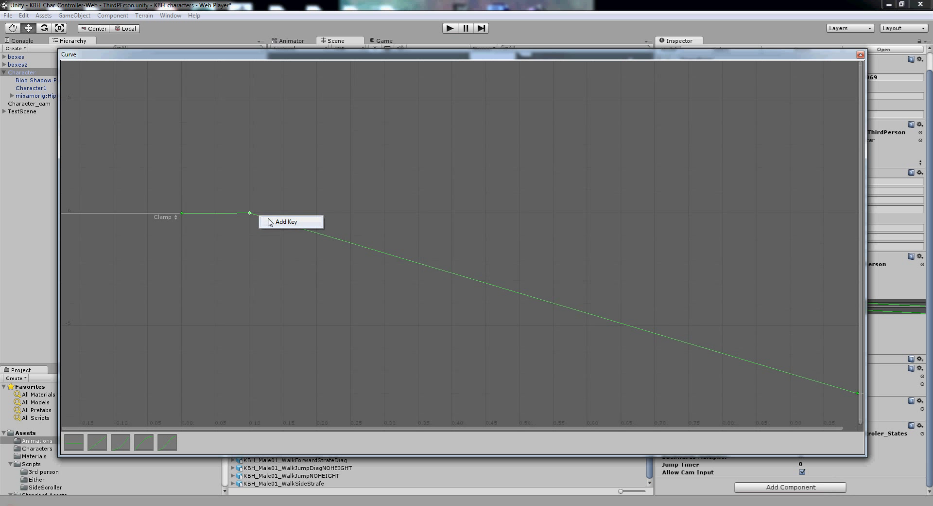
{"action": "left_click", "coordinate": [271, 222]}
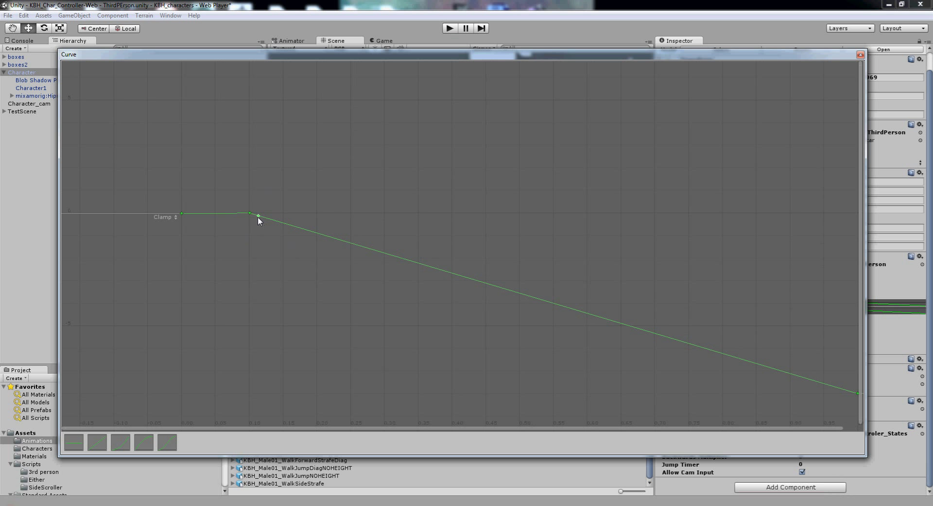
{"action": "left_click_drag", "start_coordinate": [258, 217], "coordinate": [251, 99]}
{"action": "scroll", "coordinate": [360, 138], "scroll_direction": "down", "scroll_amount": 13}
{"action": "left_click_drag", "start_coordinate": [515, 139], "coordinate": [477, 143], "text": "alt"}
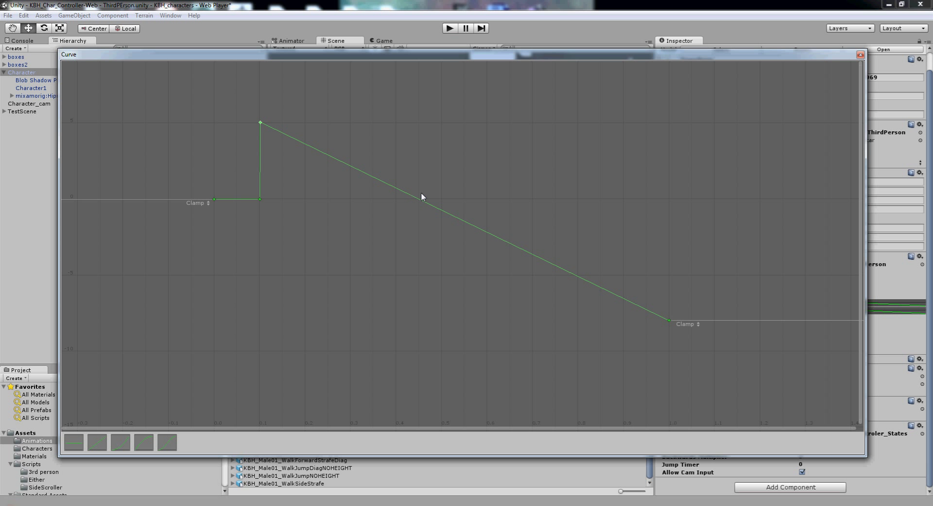
{"action": "left_click", "coordinate": [860, 54]}
- Play the scene, turn the camera and walk the character forward in side view
{"action": "left_click", "coordinate": [450, 28]}
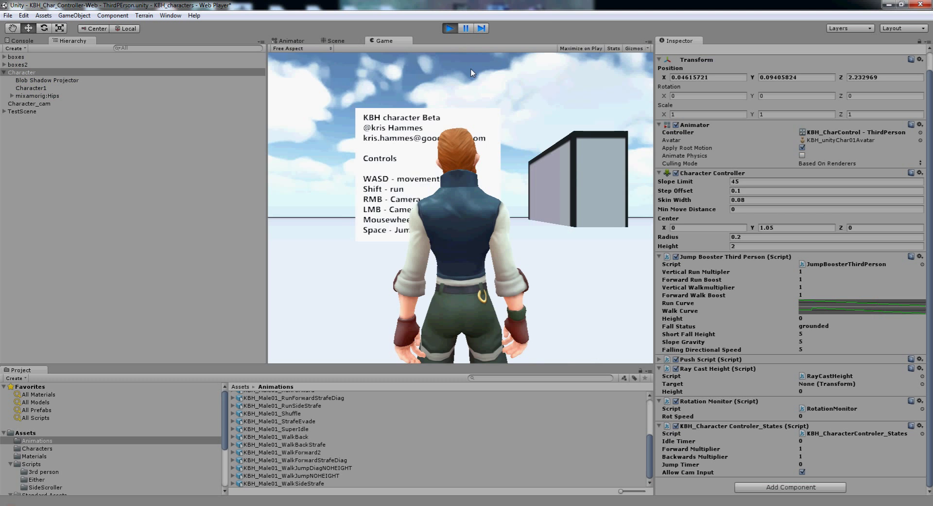
{"action": "key", "text": "w"}
{"action": "right_click_drag", "start_coordinate": [489, 163], "coordinate": [349, 204]}
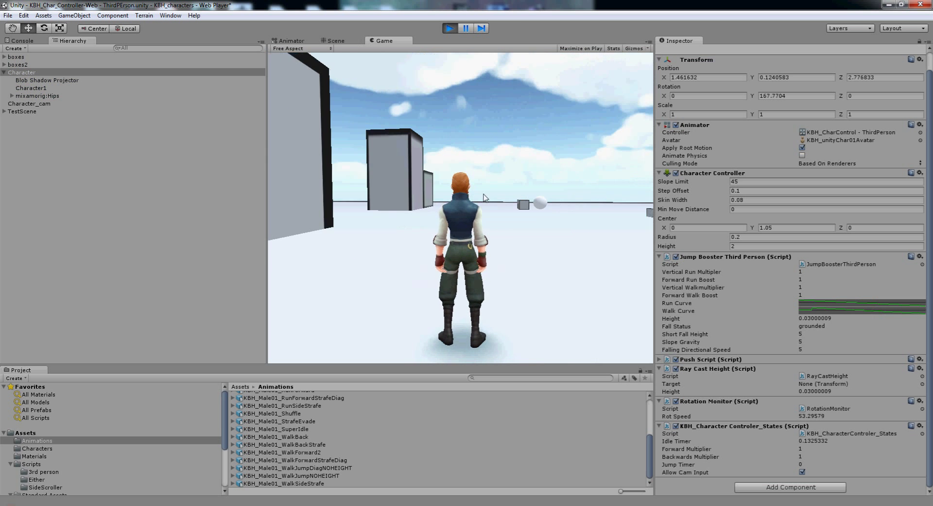
{"action": "key", "text": "w"}
- Make the walking character jump repeatedly to check the delayed lift of the edited walk curve, and stop playing
{"action": "key", "text": "w"}
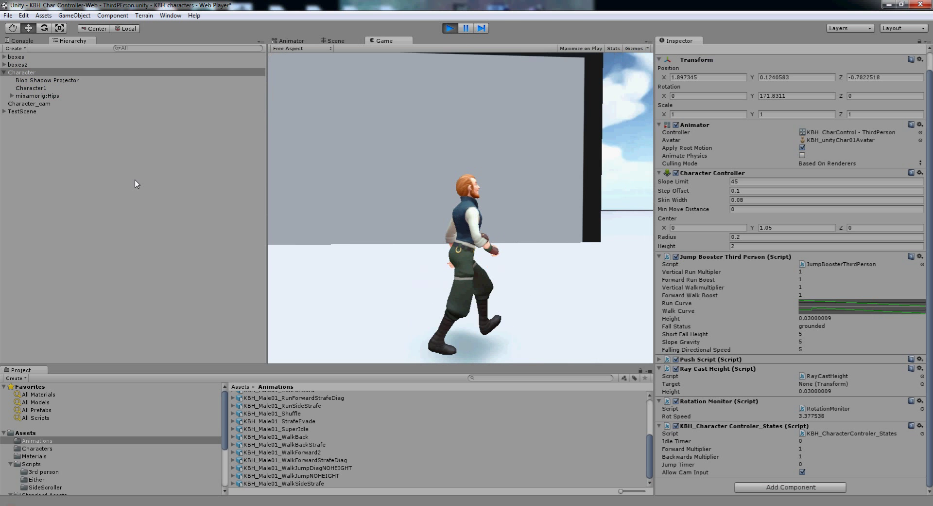
{"action": "key", "text": "space"}
{"action": "key", "text": "w"}
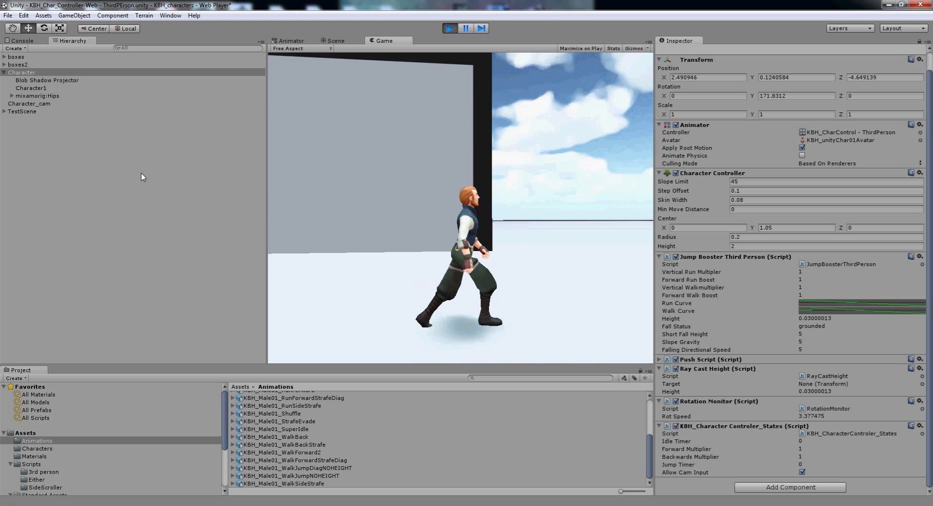
{"action": "key", "text": "space"}
{"action": "key", "text": "w"}
{"action": "key", "text": "space"}
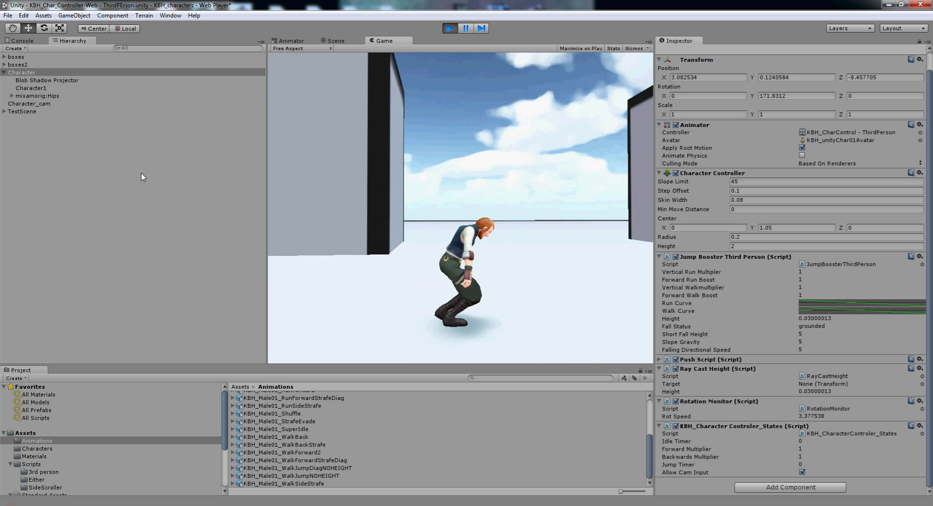
{"action": "key", "text": "w"}
{"action": "key", "text": "space"}
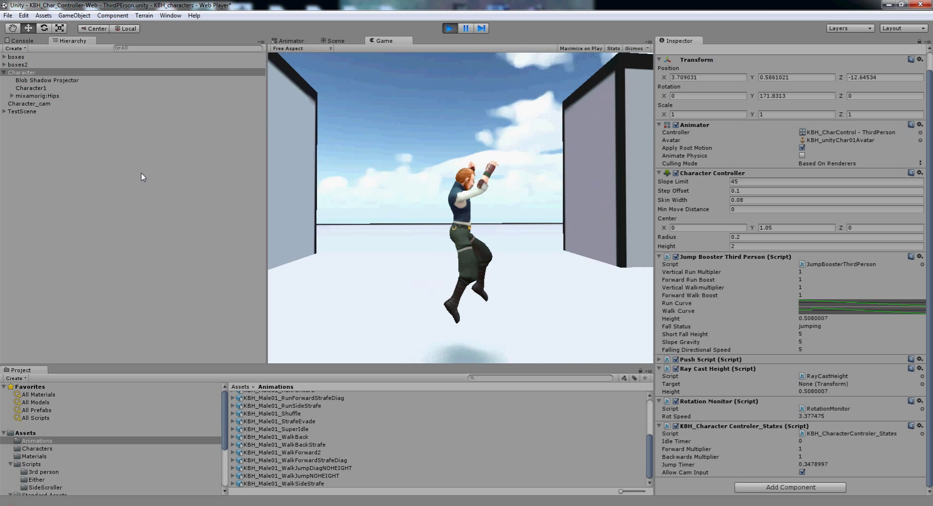
{"action": "key", "text": "w"}
{"action": "key", "text": "space"}
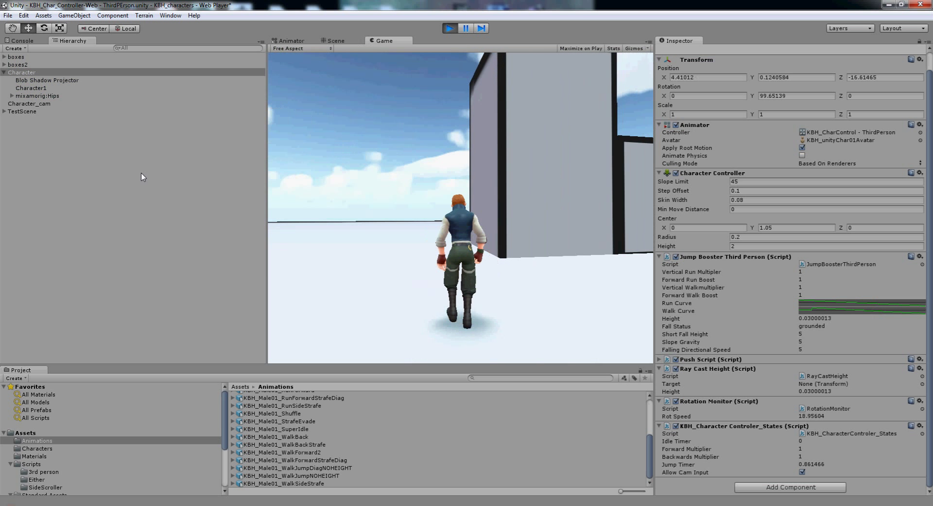
{"action": "key", "text": "w"}
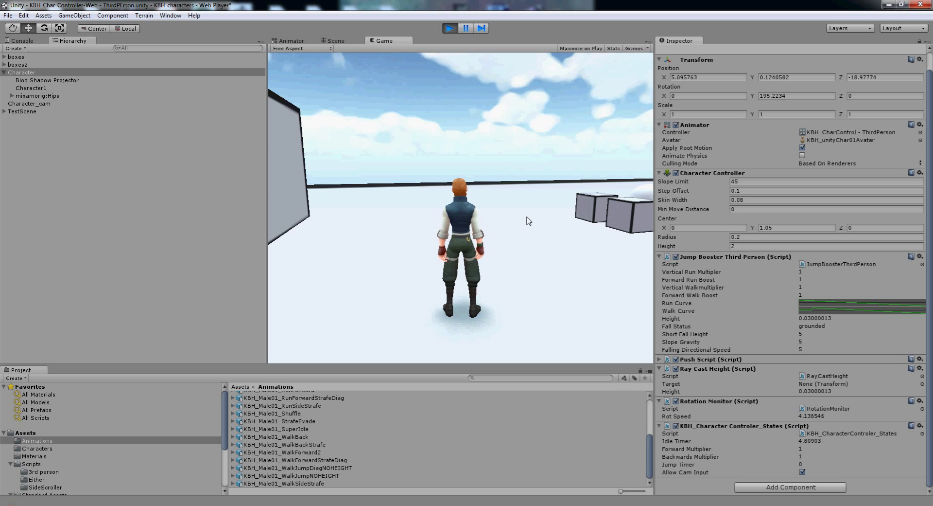
{"action": "left_click", "coordinate": [449, 29]}
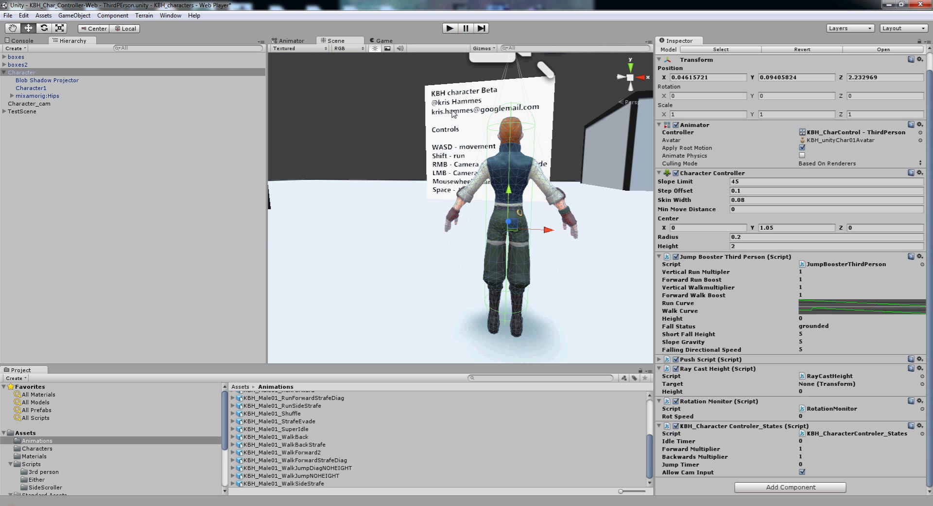